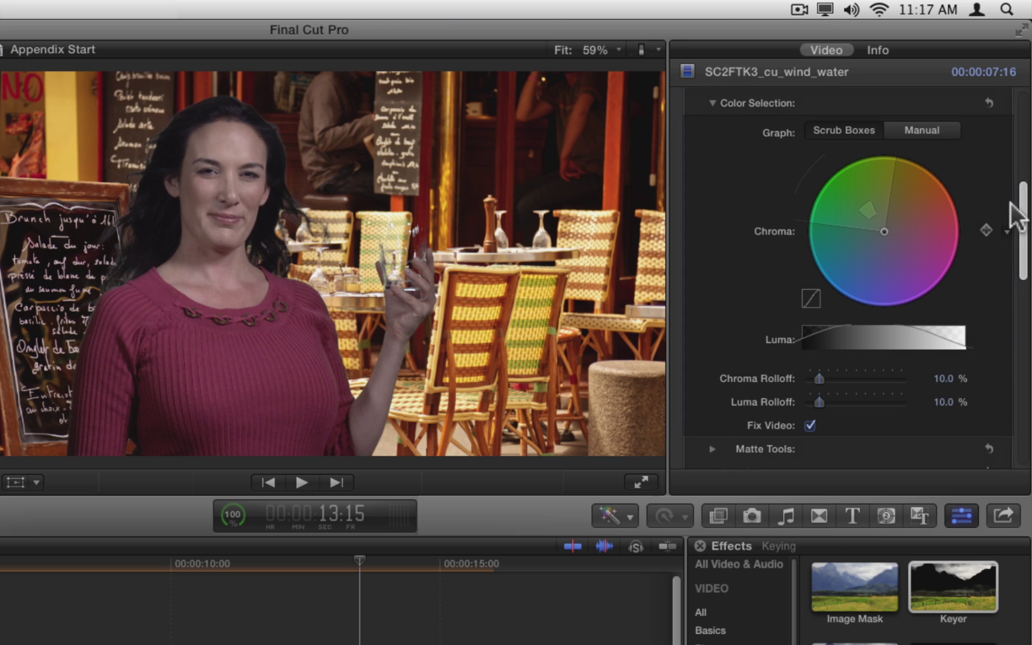
Step: Switch the viewer to the Keyer's black-and-white matte view
scroll(1024, 216, up, 1)
scroll(1023, 215, up, 5)
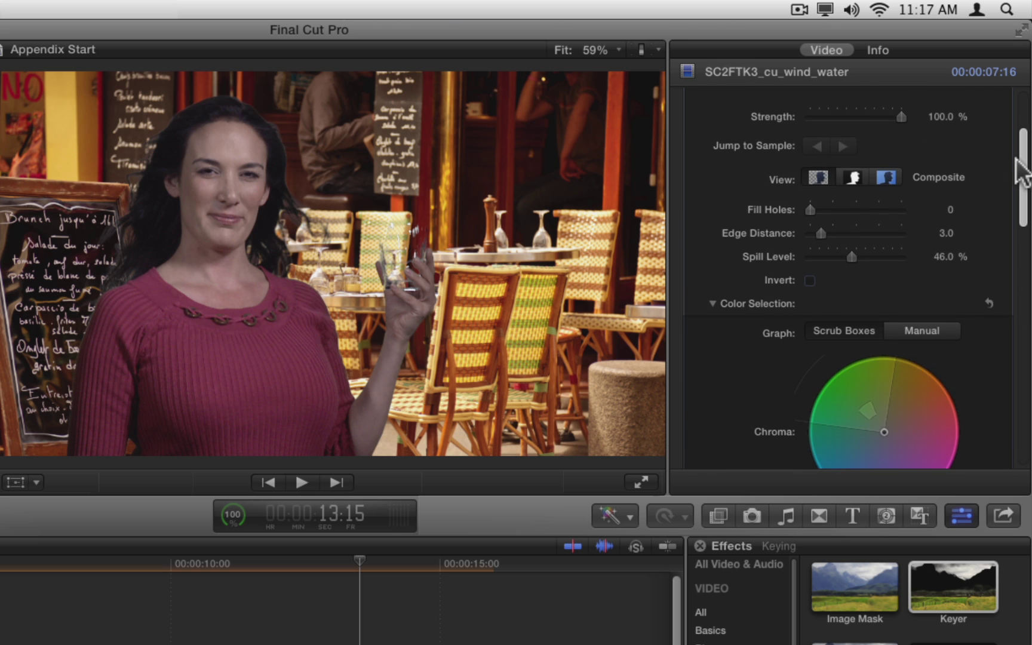
click(853, 178)
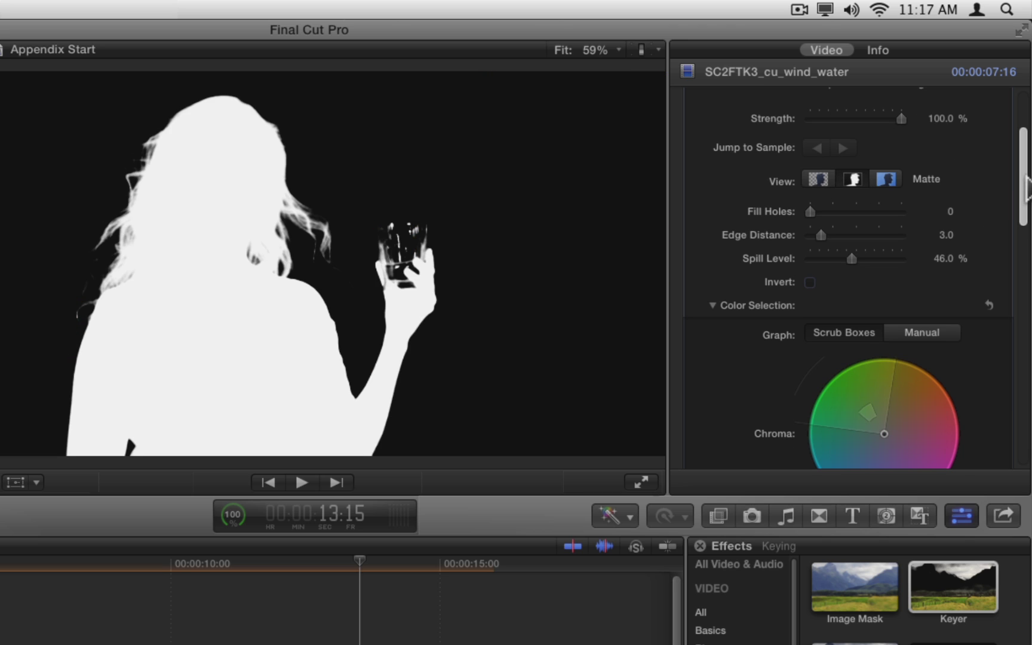
scroll(1024, 203, down, 3)
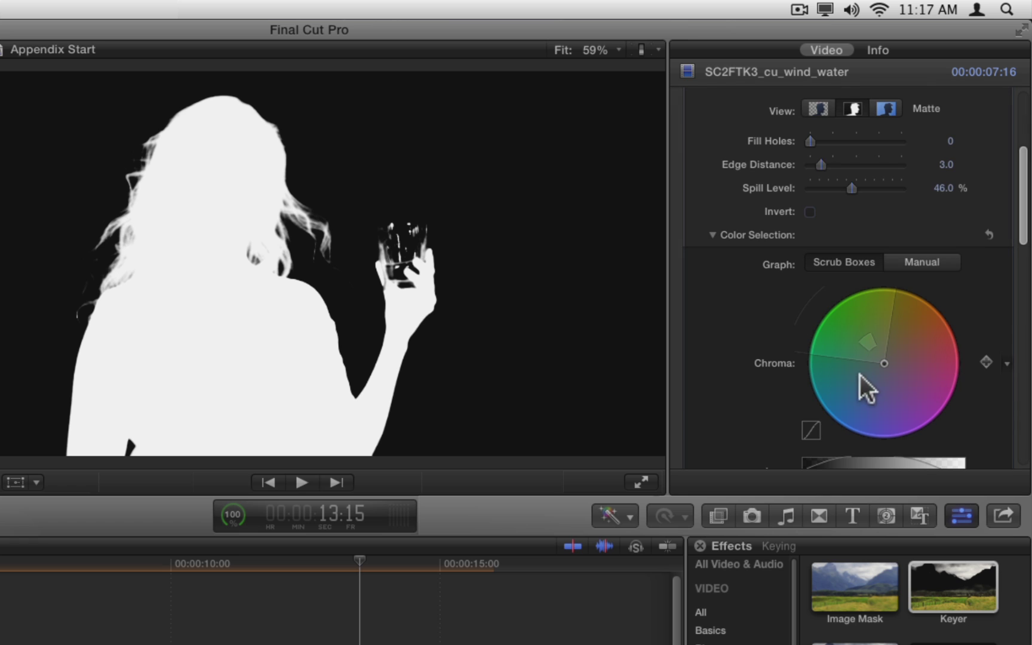
Step: Manually reshape the Chroma wedge's edges and centre, tightening the chroma range
mouse_move(841, 357)
mouse_down()
mouse_move(848, 369)
mouse_move(811, 428)
mouse_move(872, 433)
mouse_move(914, 375)
mouse_move(894, 384)
mouse_move(866, 380)
mouse_move(857, 366)
mouse_up()
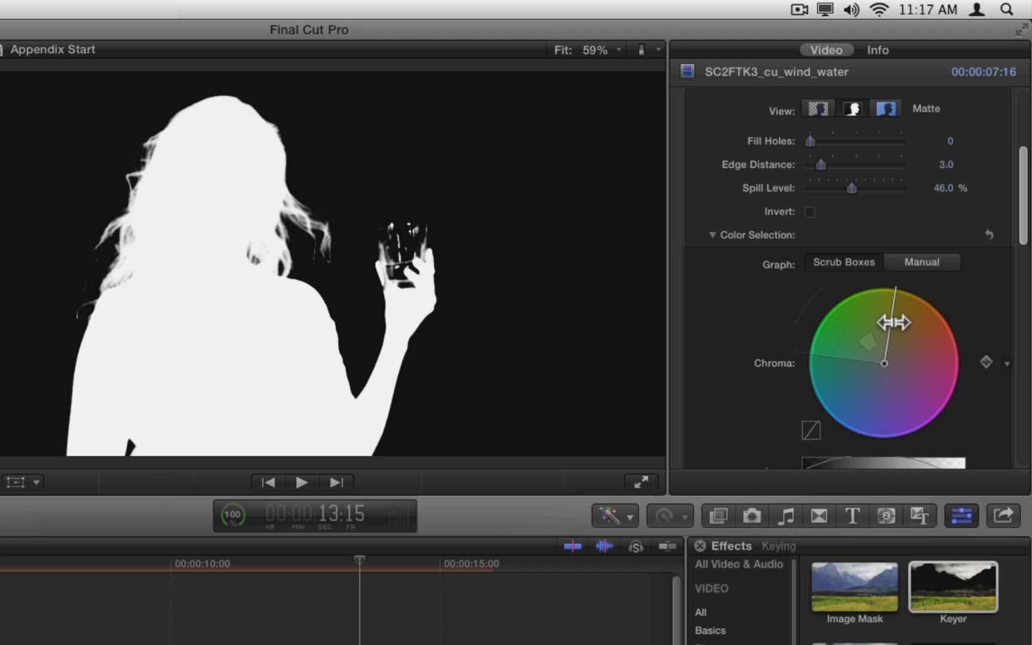
drag(888, 318, 908, 350)
drag(839, 354, 867, 343)
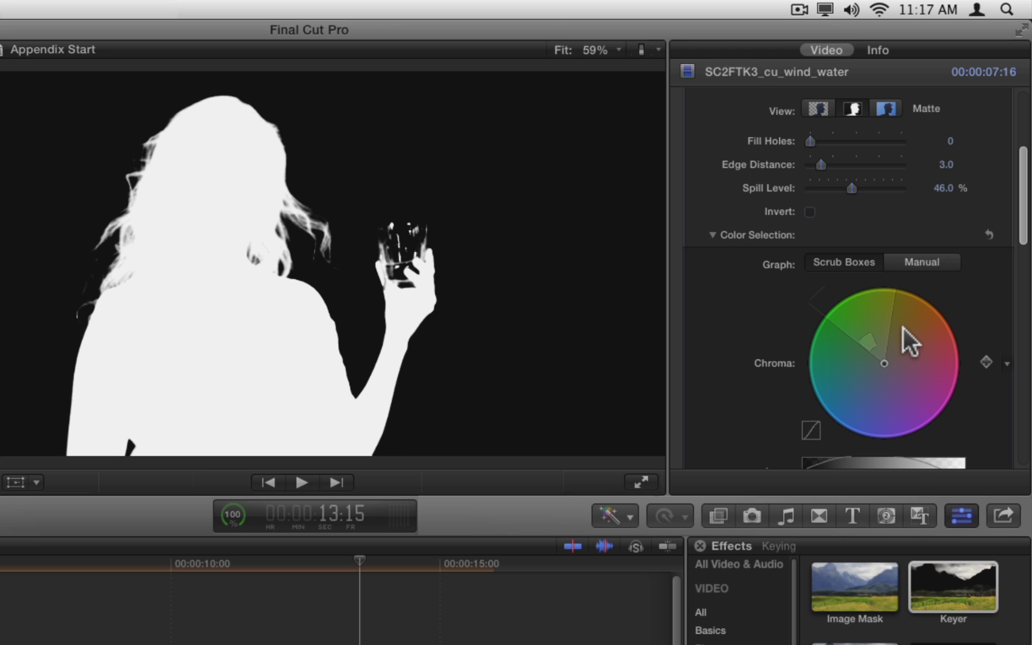
mouse_move(903, 327)
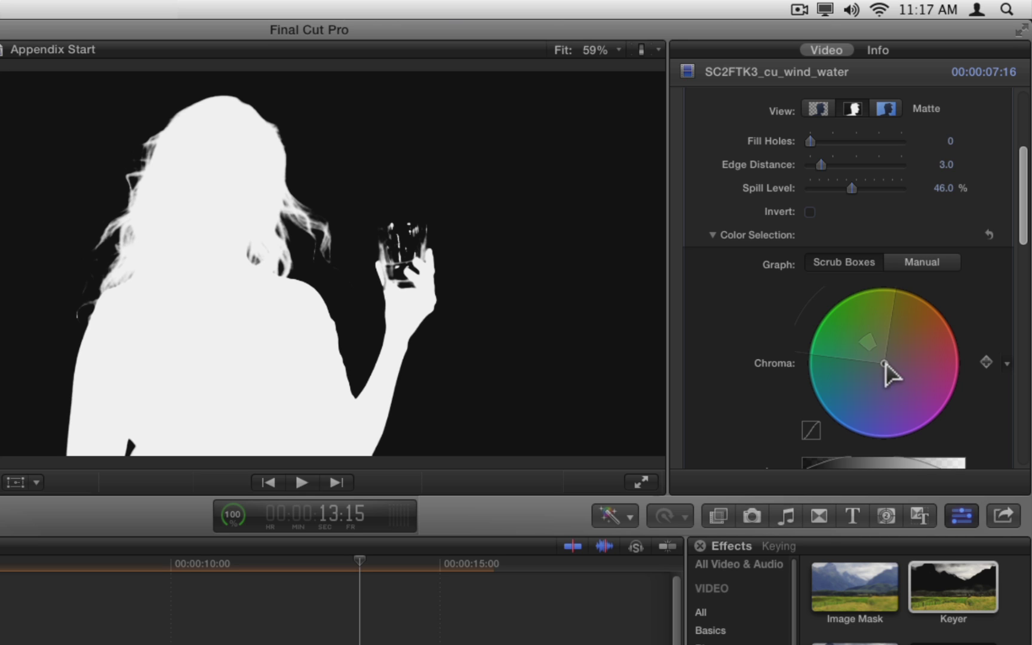
mouse_move(885, 363)
mouse_down()
mouse_move(897, 374)
mouse_move(862, 334)
mouse_move(875, 349)
mouse_up()
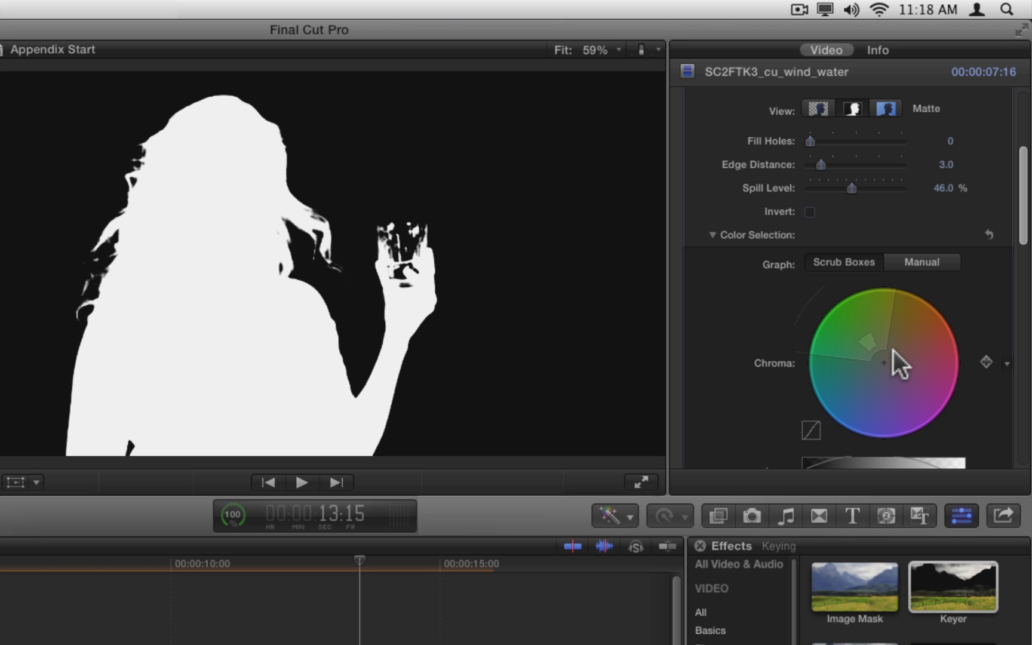
Step: Resize the Chroma wedge back to its original shape, comparing composite and matte views
click(819, 109)
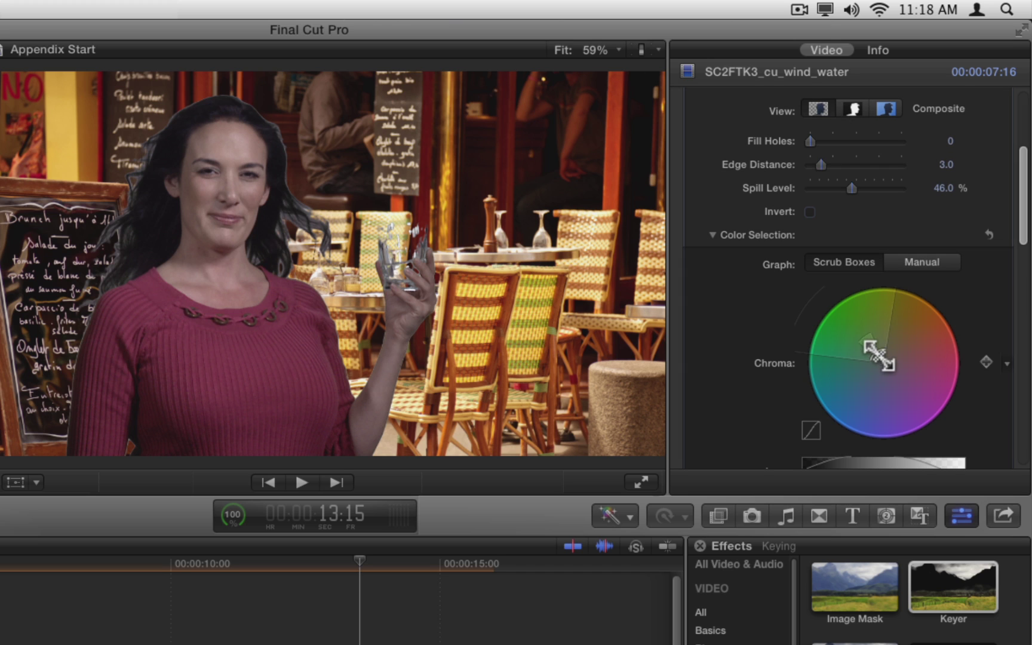
drag(878, 355, 875, 346)
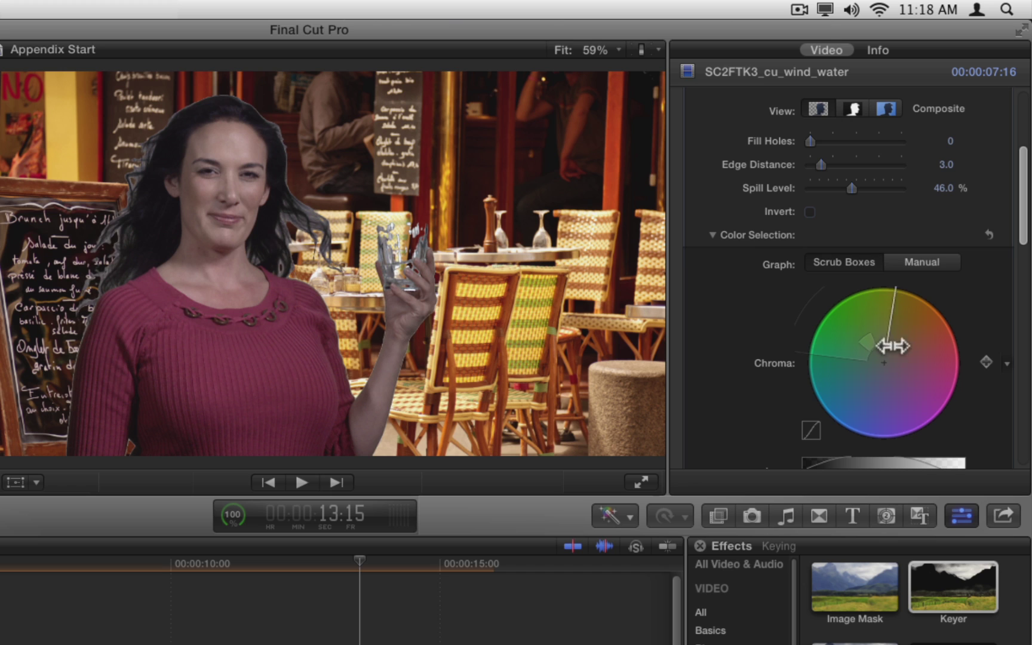
click(854, 109)
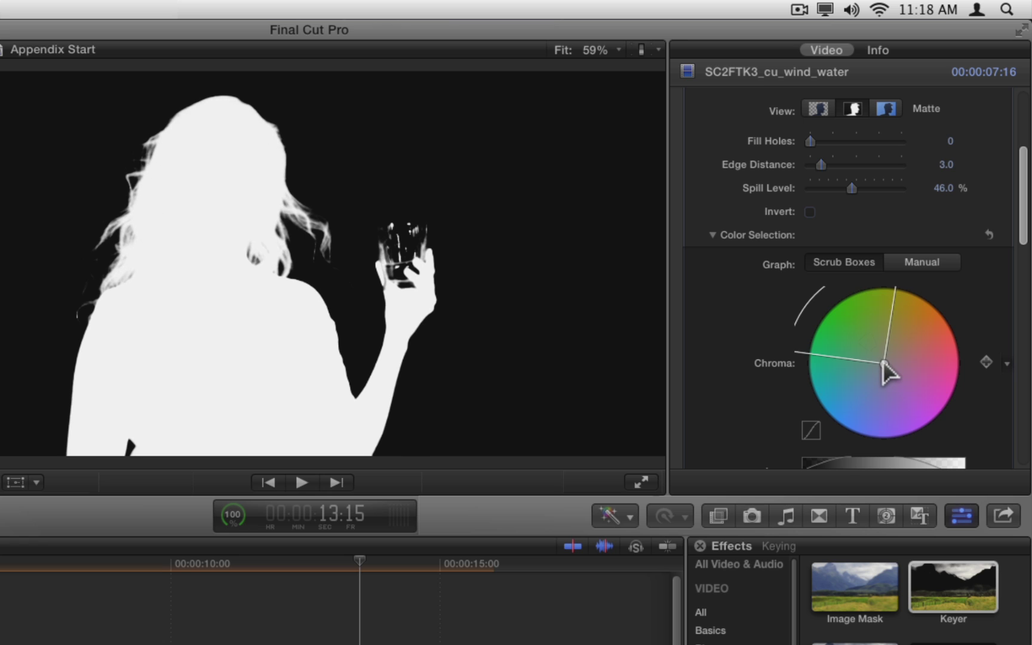
click(1007, 363)
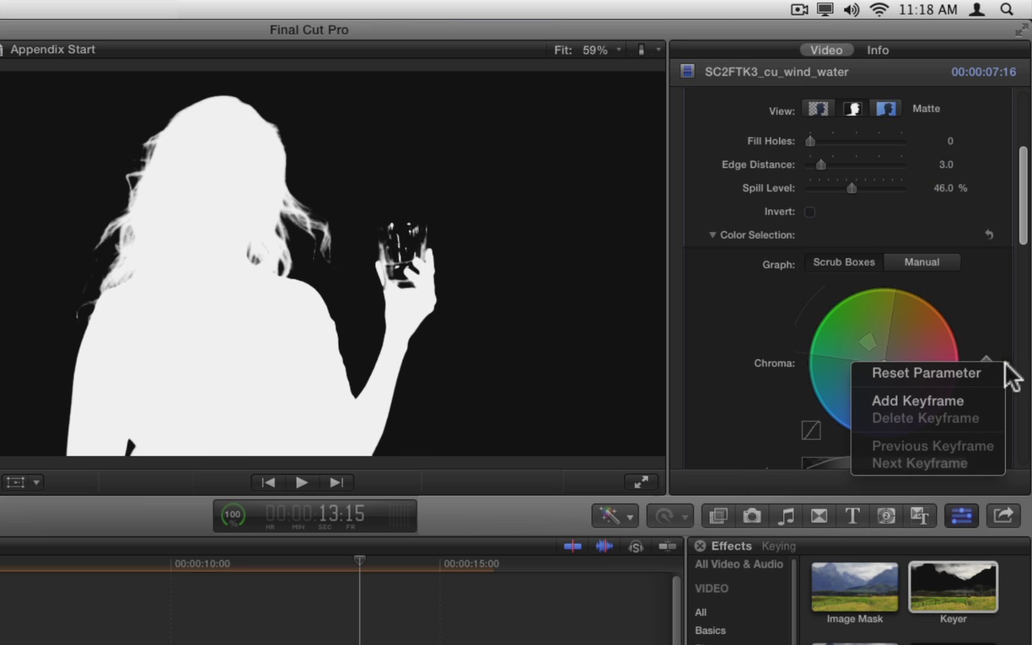
click(976, 308)
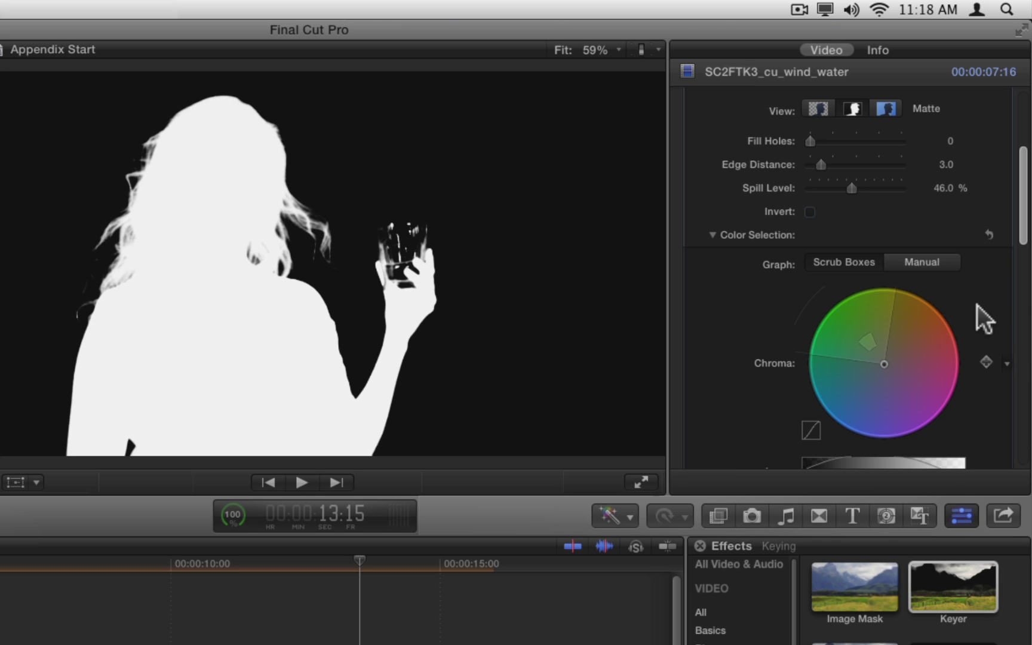
Step: Set the Keyer's Chroma Rolloff to 0 %, leaving Luma Rolloff at 10.0 %
scroll(1020, 232, down, 2)
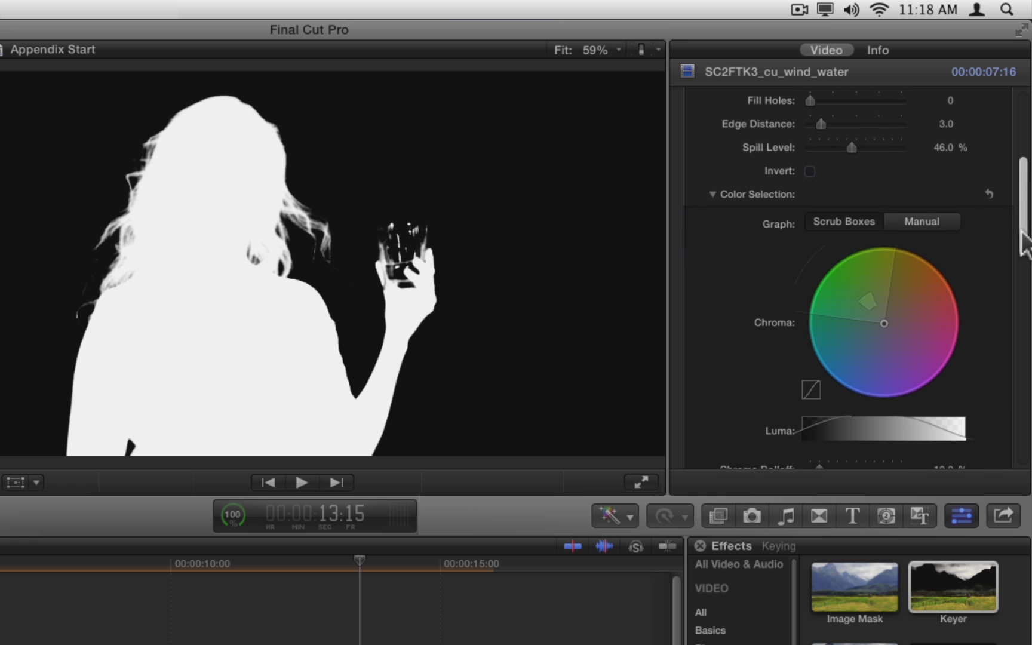
drag(1022, 242, 1025, 263)
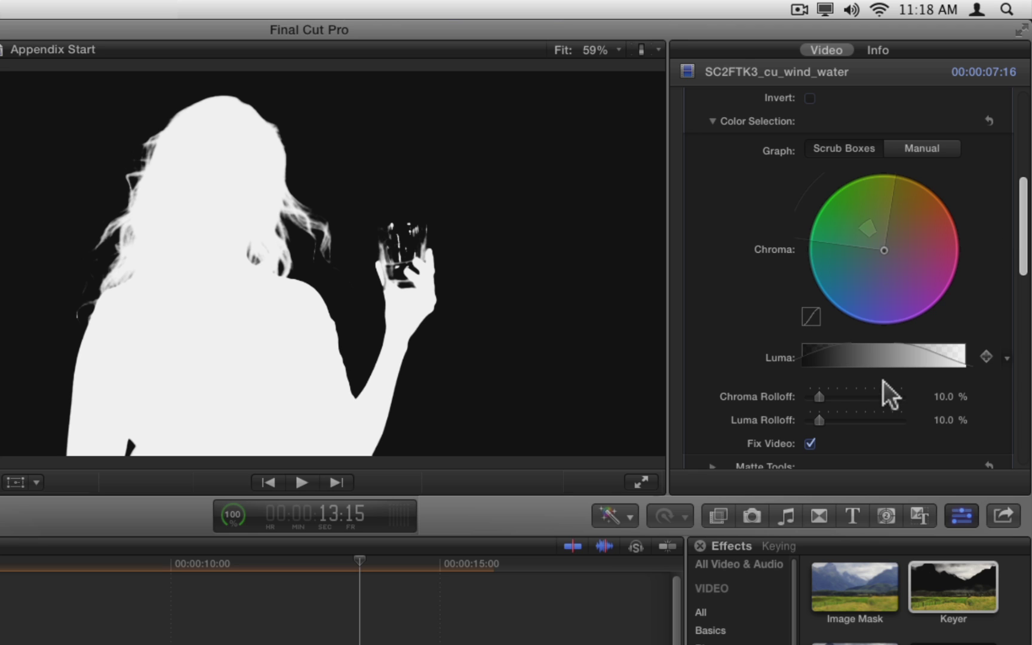
drag(820, 398, 787, 396)
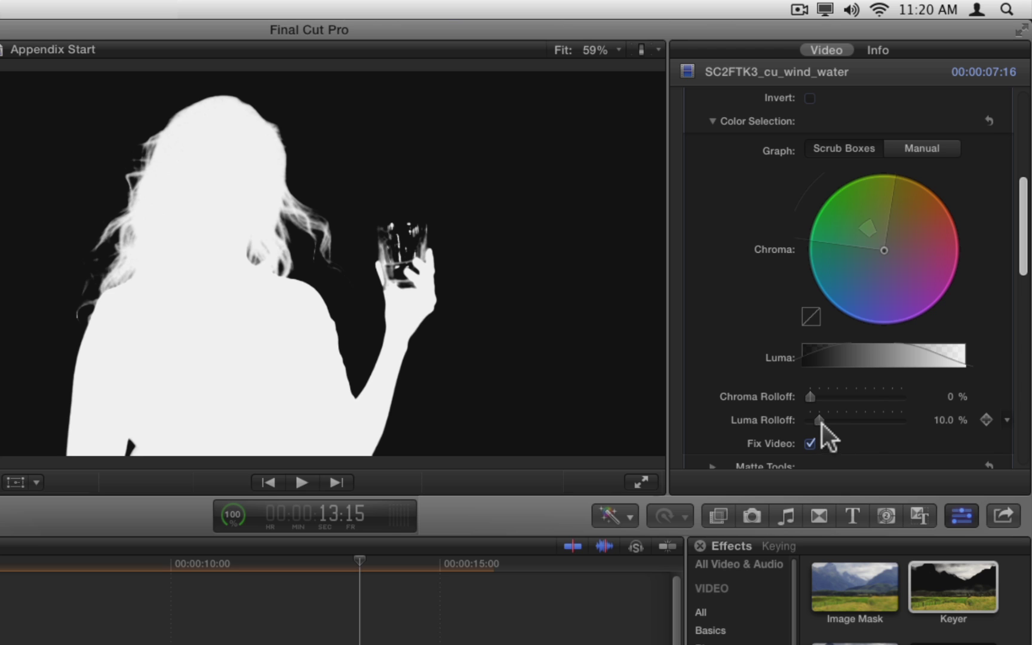
Step: Set Luma Rolloff to 0 % and compare Fix Video off and on, leaving it enabled
drag(818, 420, 783, 419)
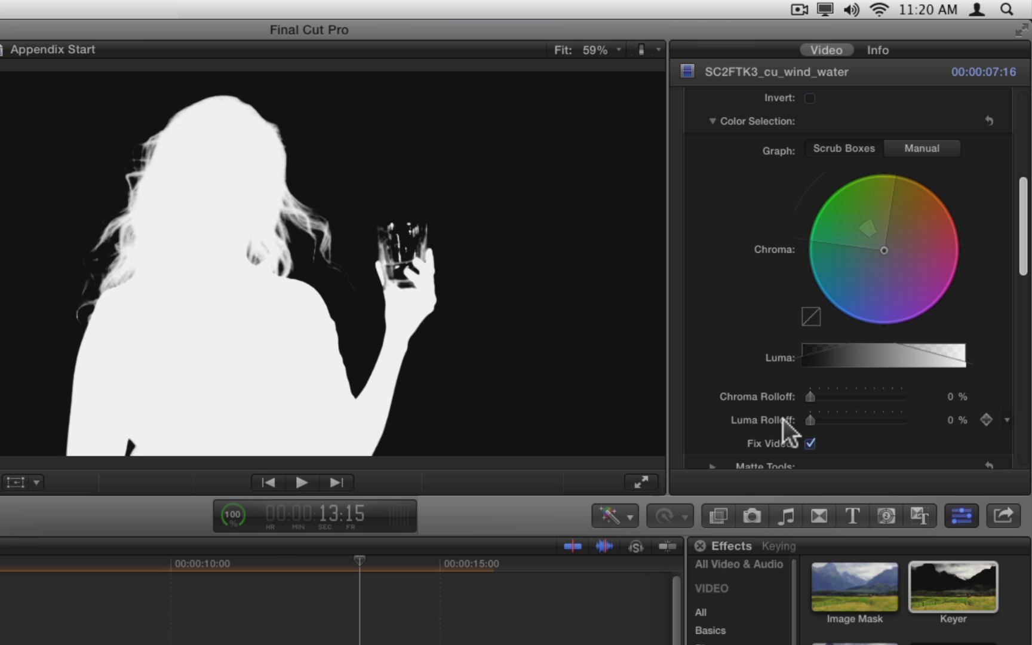
scroll(817, 428, down, 2)
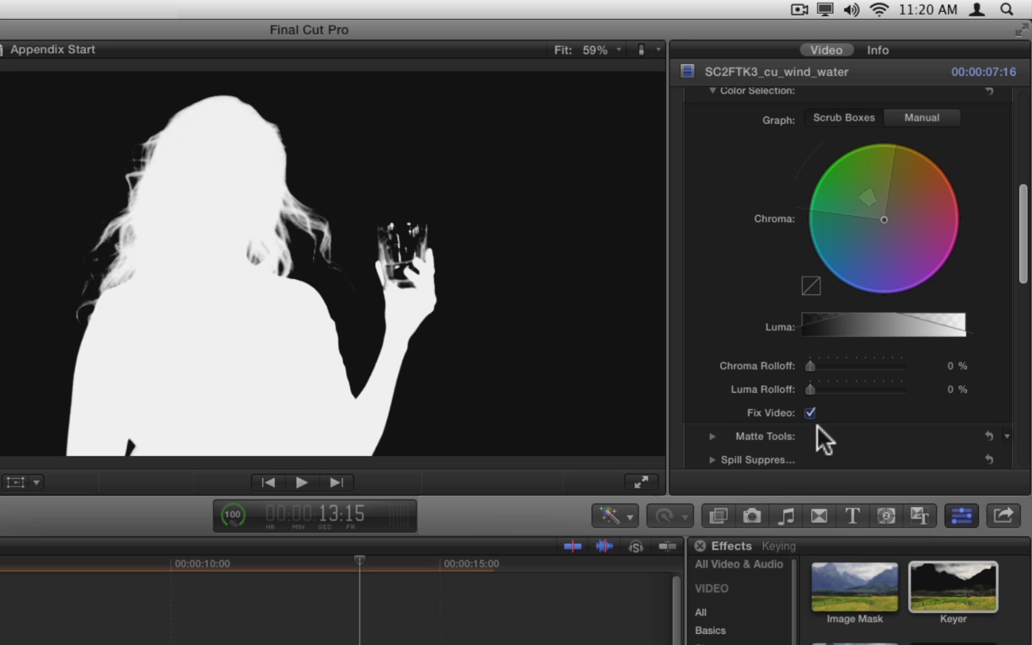
click(809, 412)
click(809, 413)
click(809, 412)
click(809, 412)
Step: Return to the composite view and drop Keyer Strength to 0 %, showing unkeyed green screen
drag(1024, 277, 1016, 207)
click(818, 227)
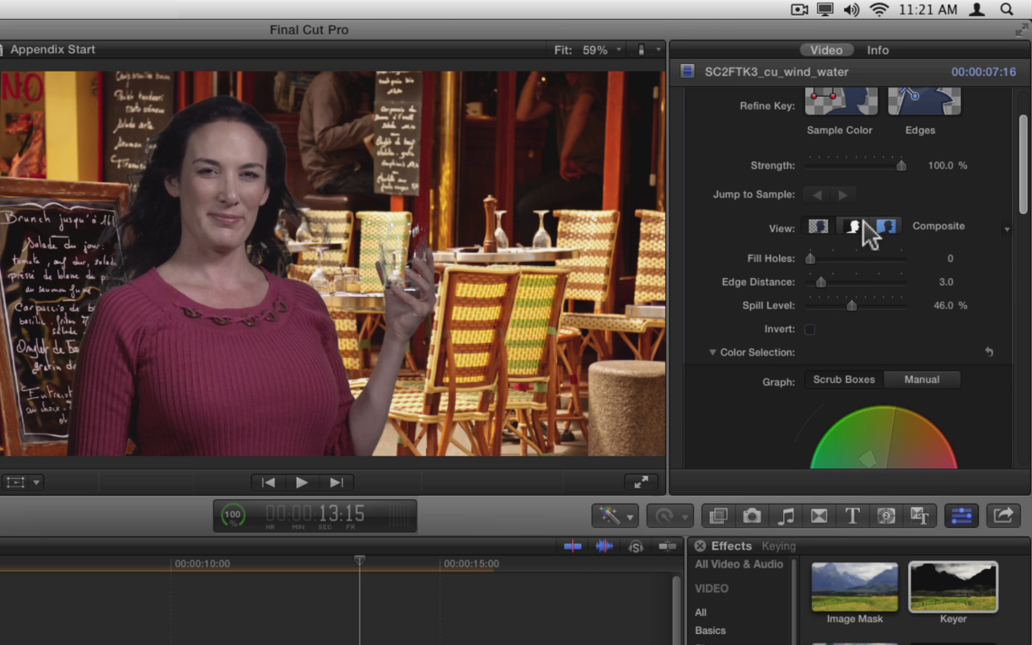
drag(1023, 195, 1020, 178)
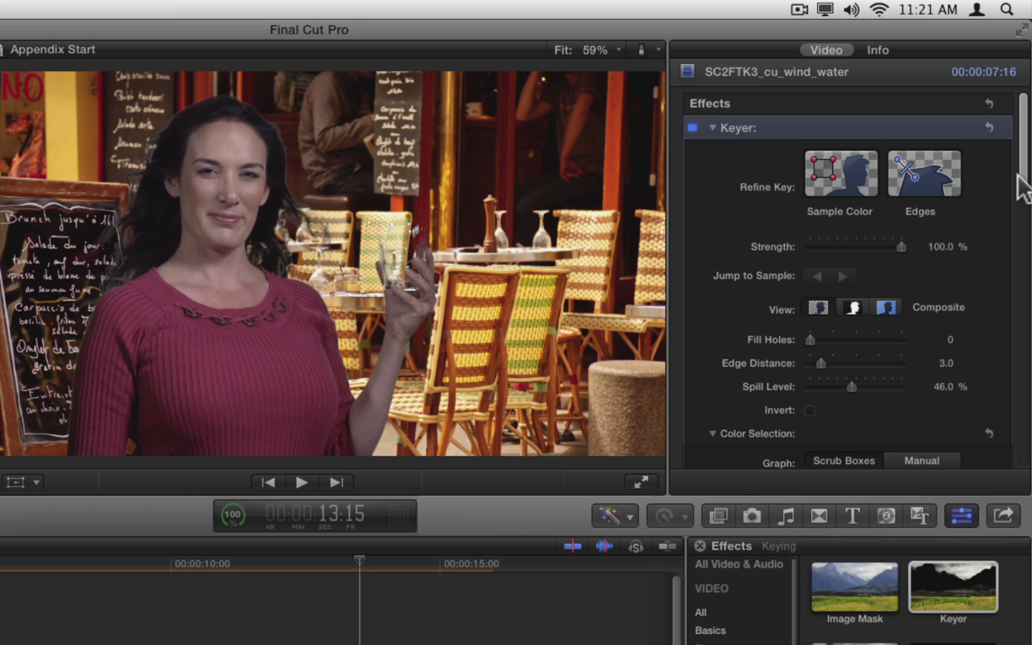
drag(1022, 183, 1024, 218)
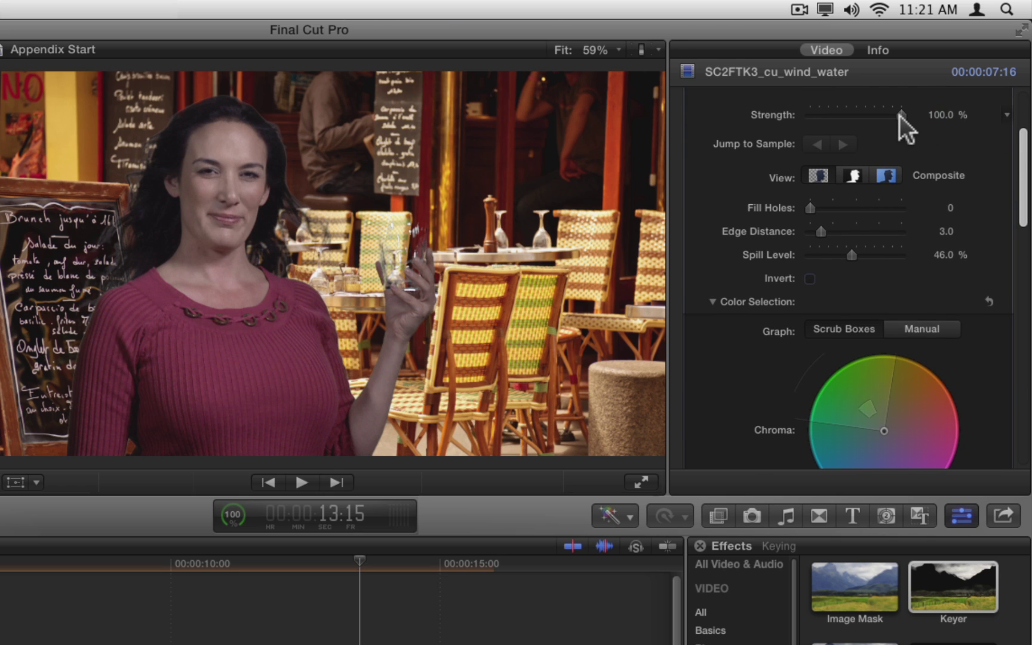
drag(900, 115, 790, 121)
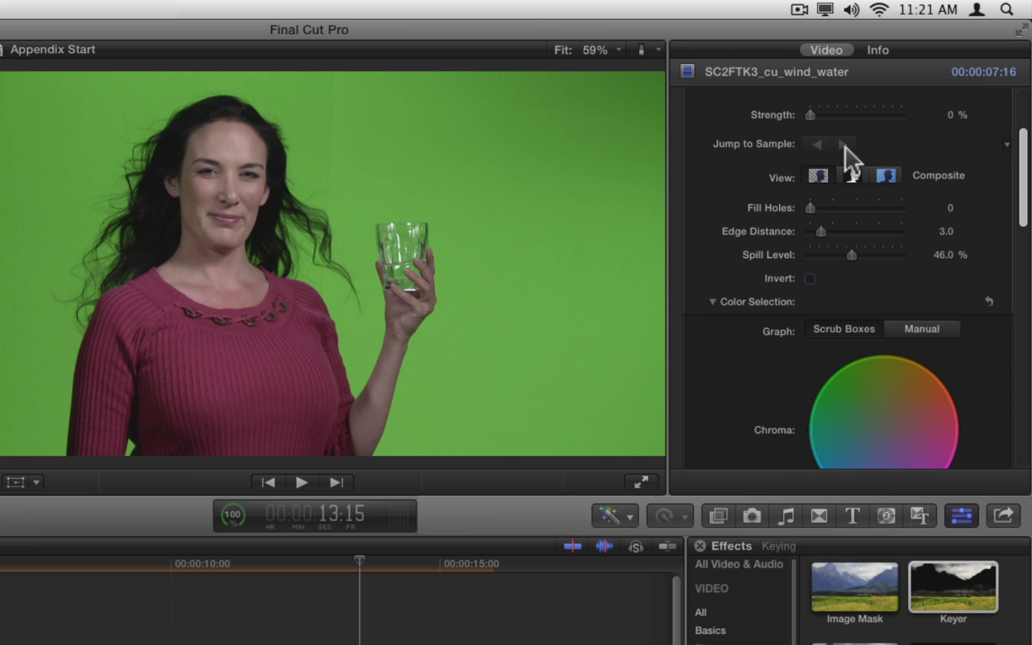
scroll(1023, 200, up, 1)
Step: Draw two sample-color boxes on green-screen areas to rekey the woman over the café
drag(1022, 200, 1022, 167)
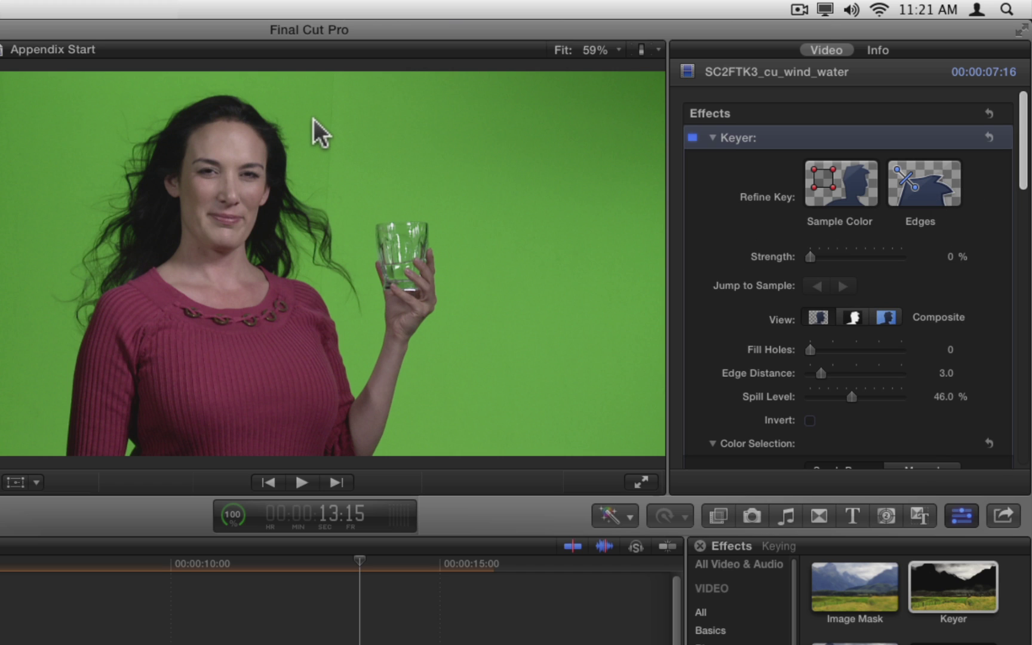
mouse_move(316, 122)
mouse_down()
mouse_move(381, 191)
mouse_move(380, 183)
mouse_up()
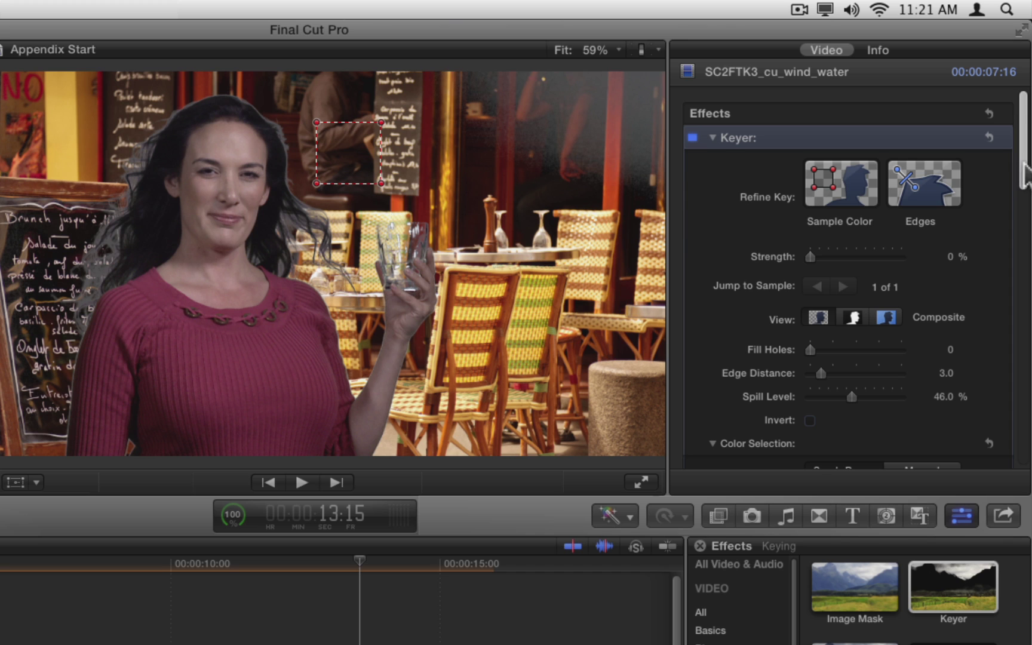
drag(1023, 167, 1022, 206)
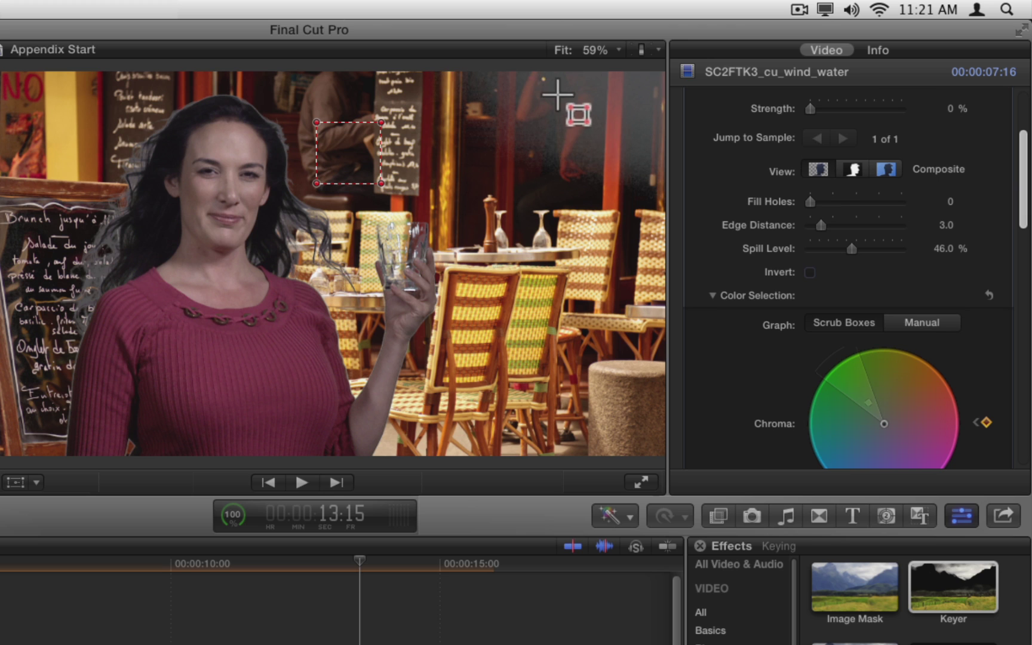
mouse_move(553, 89)
mouse_down()
mouse_move(606, 122)
mouse_move(610, 149)
mouse_up()
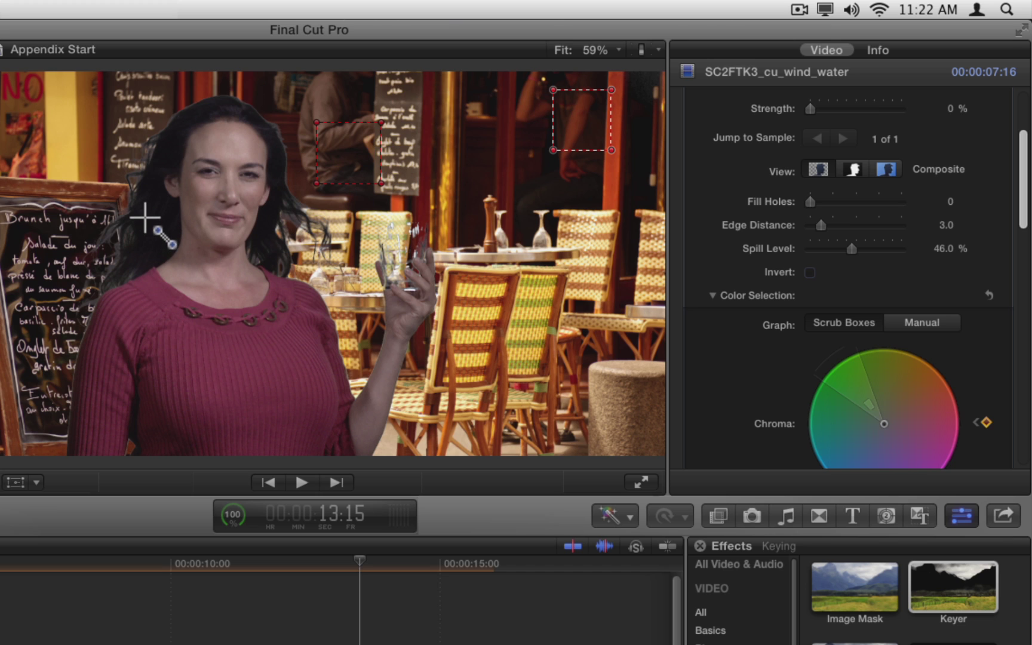
Step: Draw an edge sample line across the hair boundary on the left of her head
drag(150, 226, 106, 197)
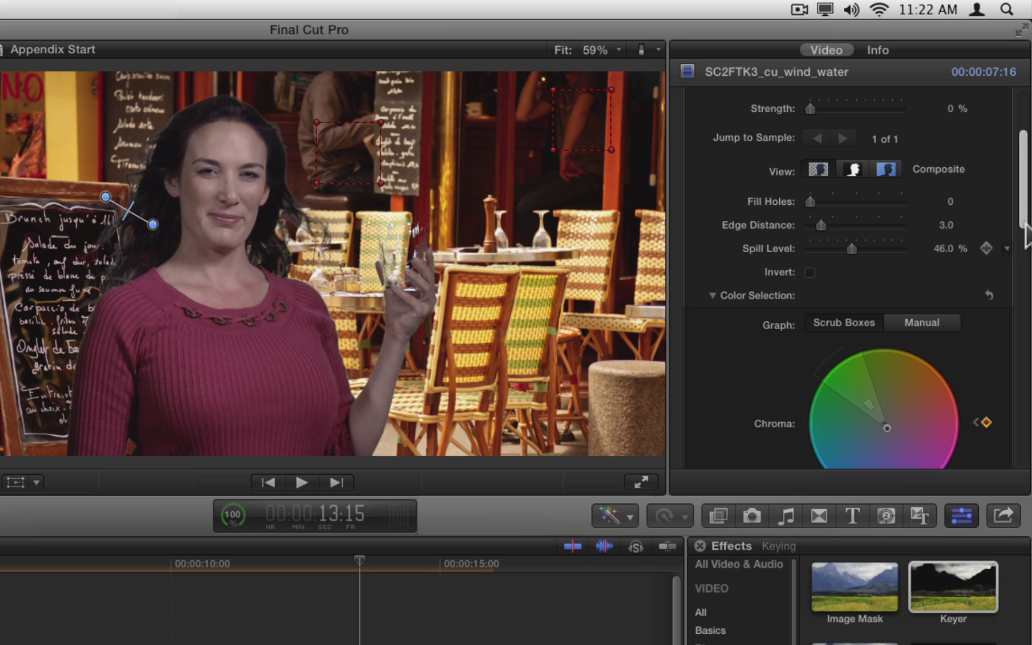
drag(1022, 171, 1023, 198)
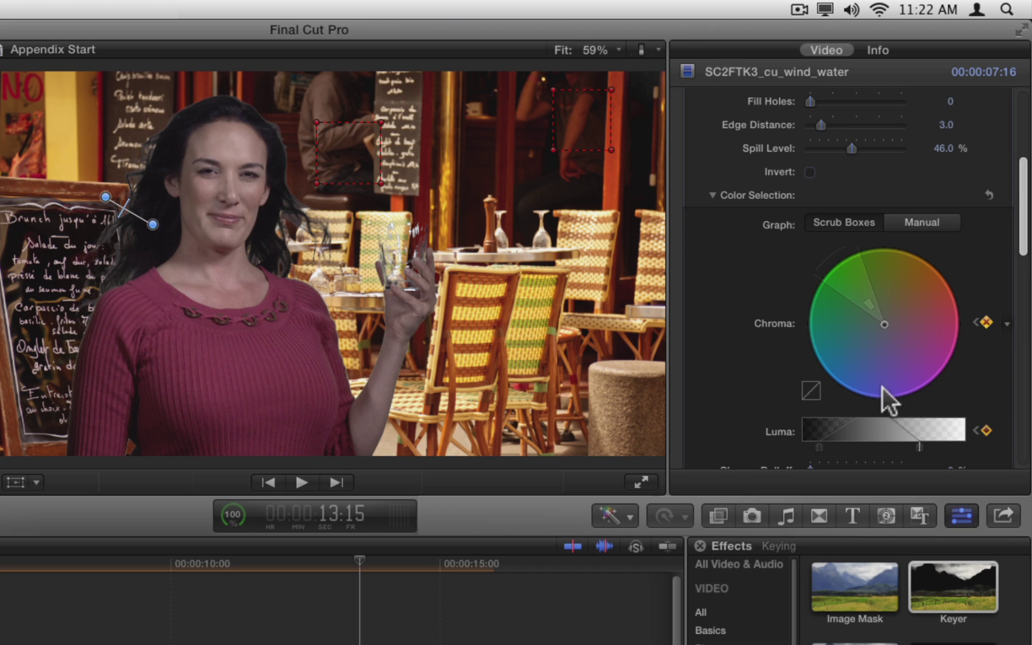
Step: Tighten the Luma range, raise Luma Rolloff to 3.99 %, and collapse Color Selection
mouse_move(841, 428)
mouse_down()
mouse_move(863, 428)
mouse_move(846, 427)
mouse_up()
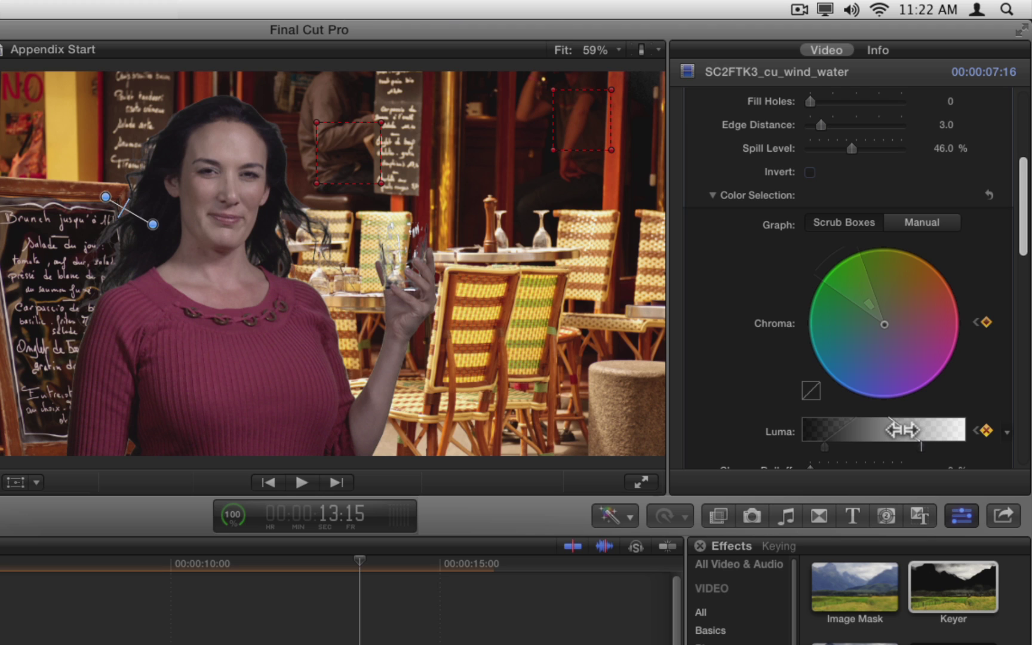
drag(1023, 241, 1021, 256)
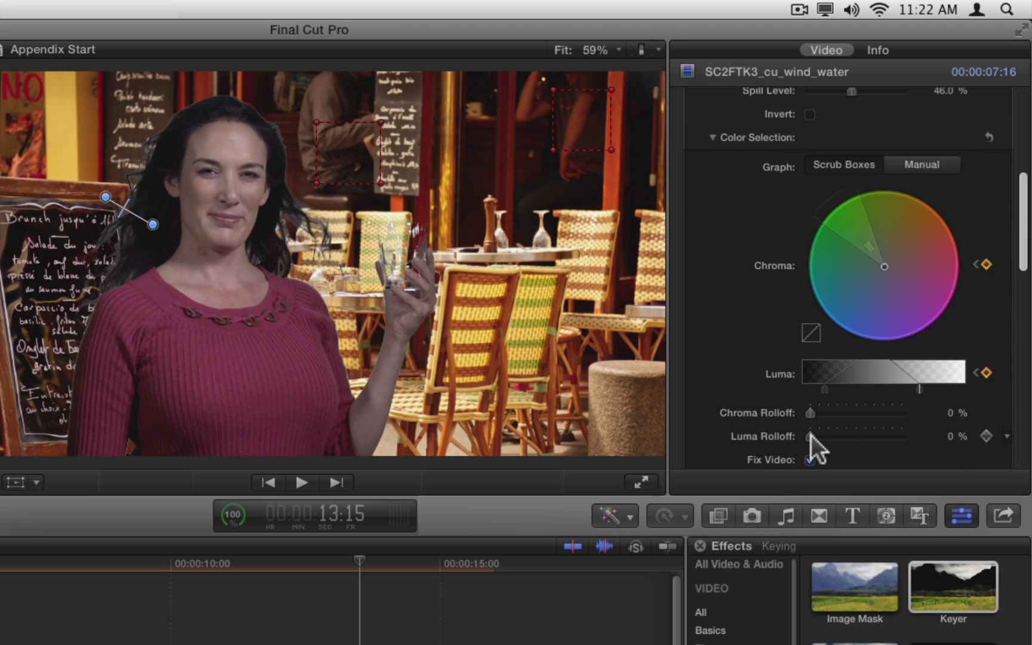
drag(810, 436, 804, 408)
click(712, 137)
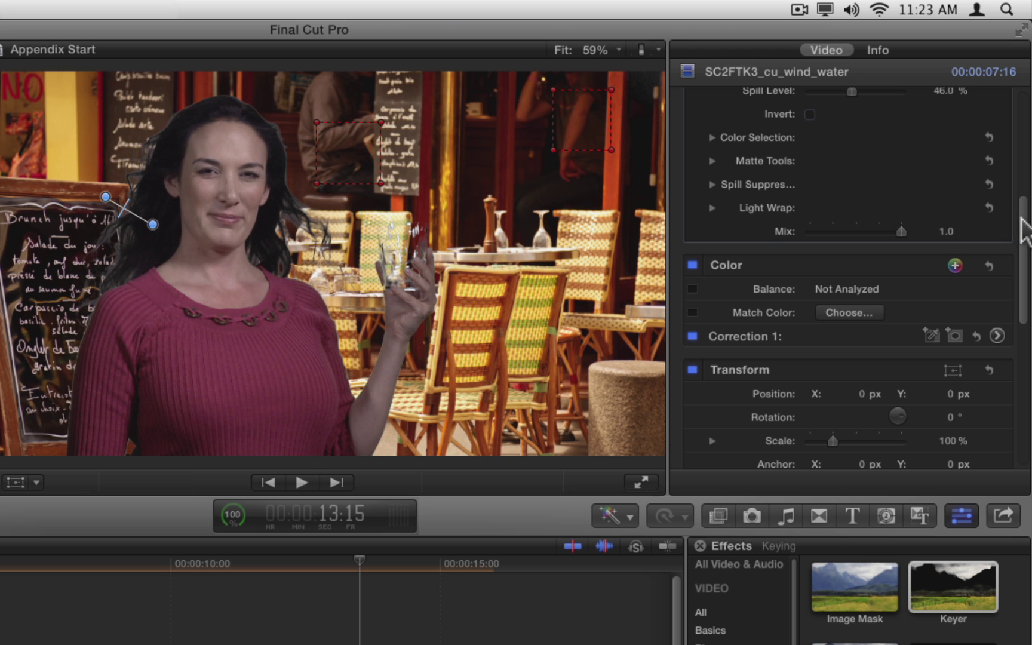
drag(1025, 218, 1024, 142)
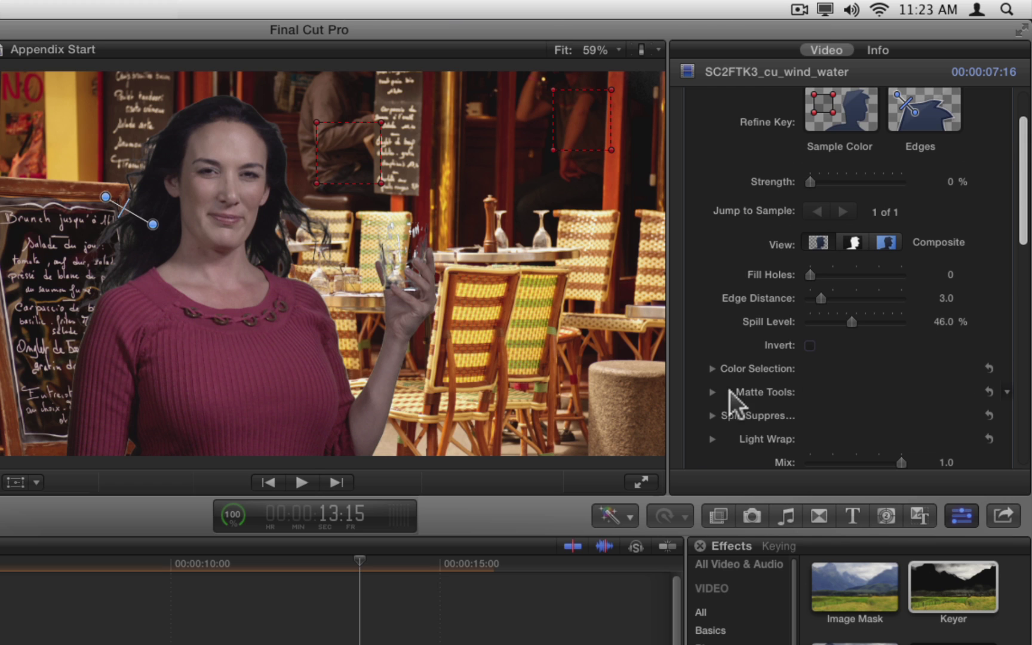
Step: In Matte Tools, set the Levels white point to 0.79, leaving Shrink/Expand at 0
click(711, 391)
drag(1022, 211, 1022, 254)
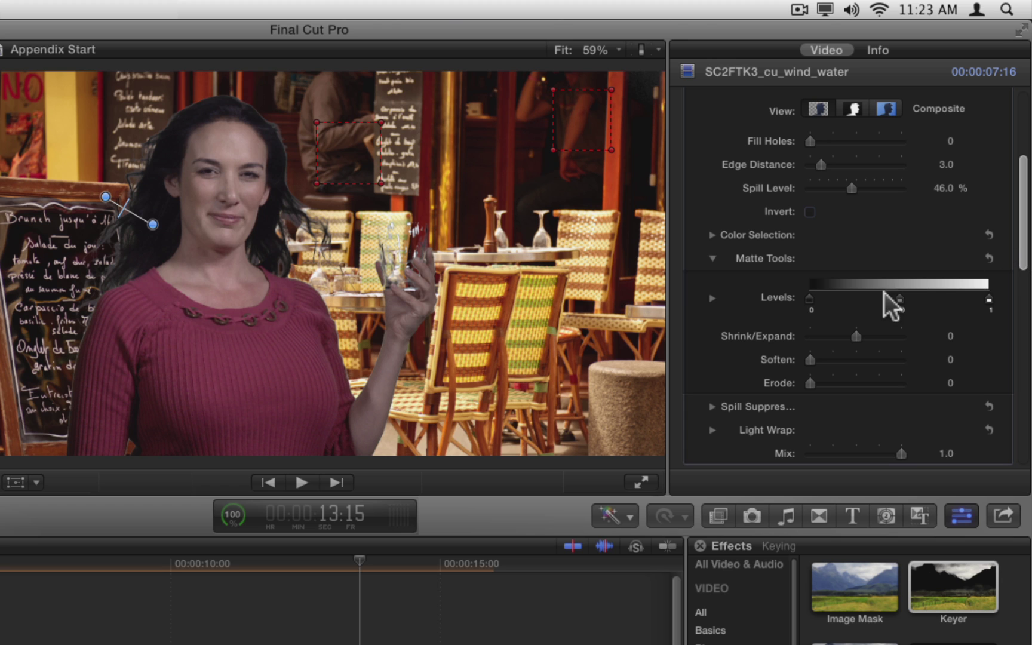
drag(808, 300, 764, 293)
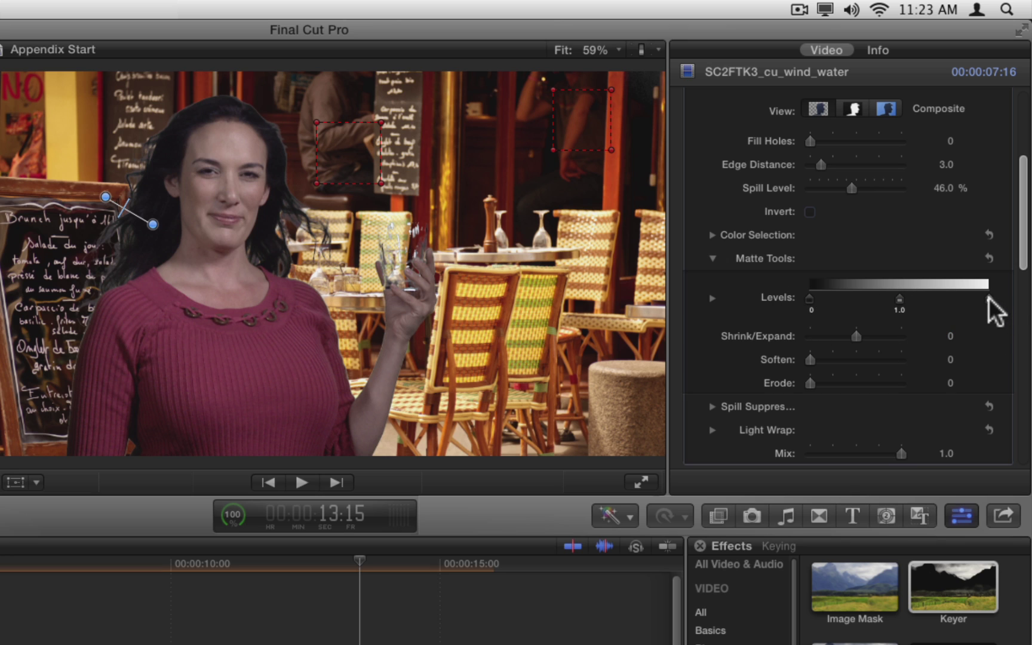
drag(989, 299, 956, 297)
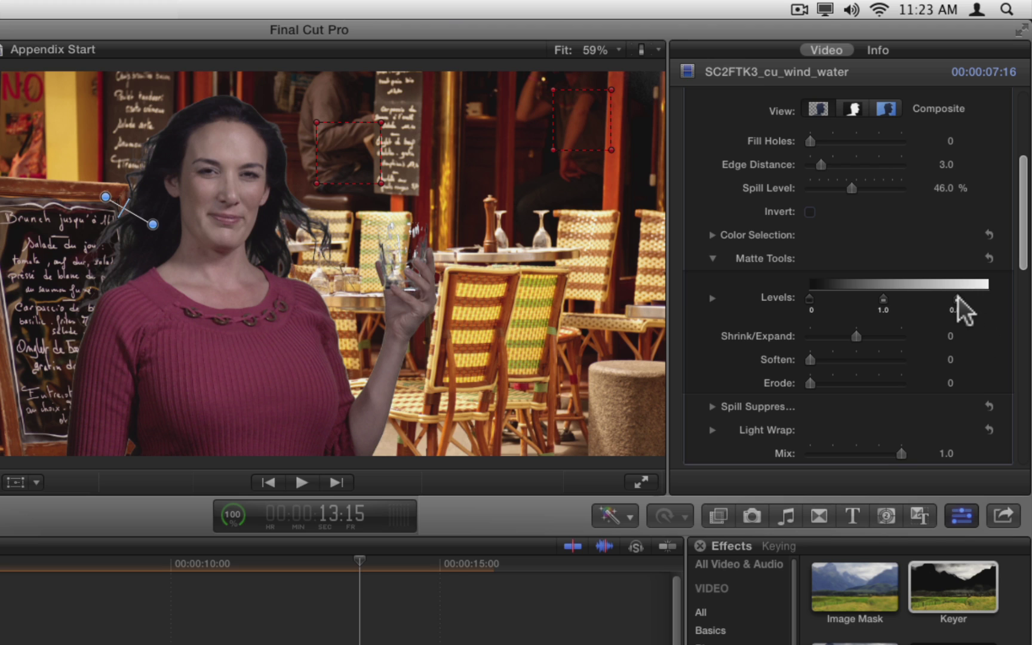
drag(957, 300, 950, 299)
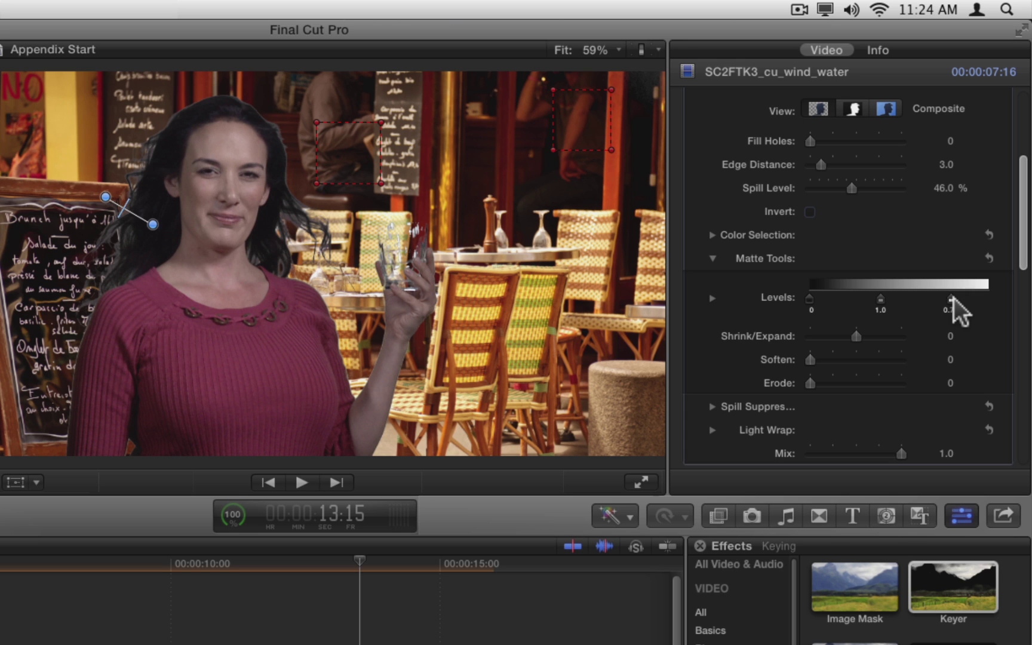
drag(856, 336, 784, 385)
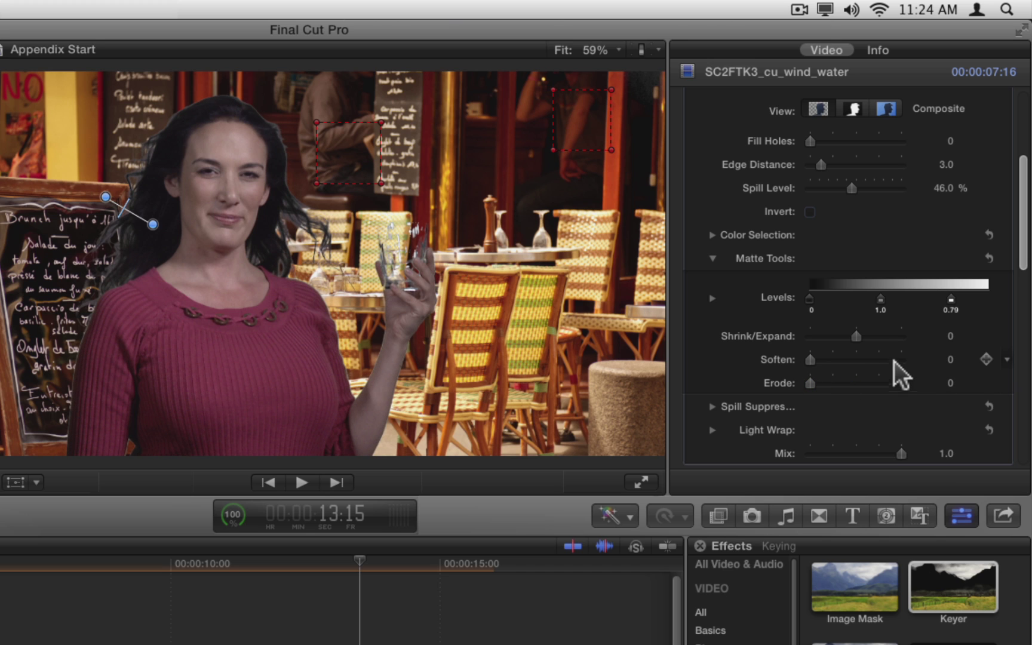
Step: Set Spill Suppression's Spill Contrast white point to 0.73, keeping Tint 0 % and Saturation 100 %
click(713, 258)
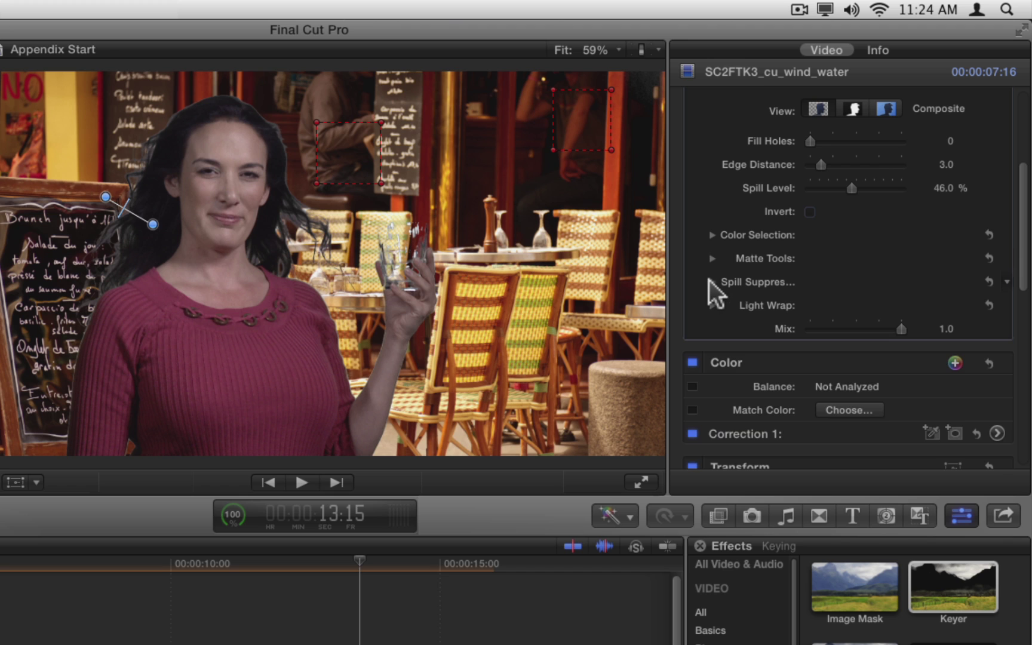
click(710, 281)
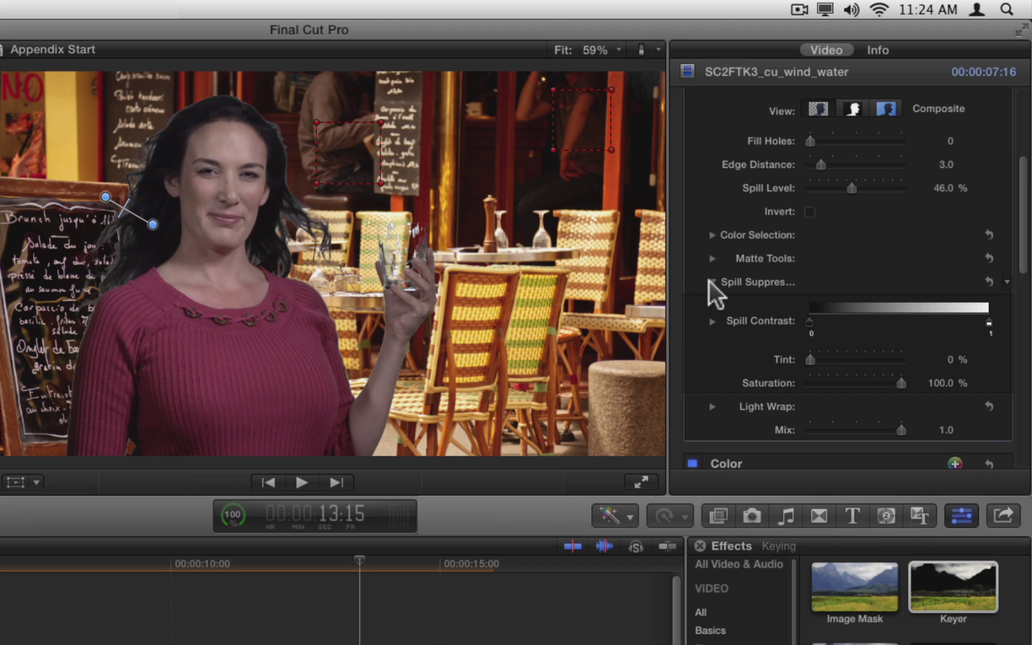
scroll(1024, 239, up, 2)
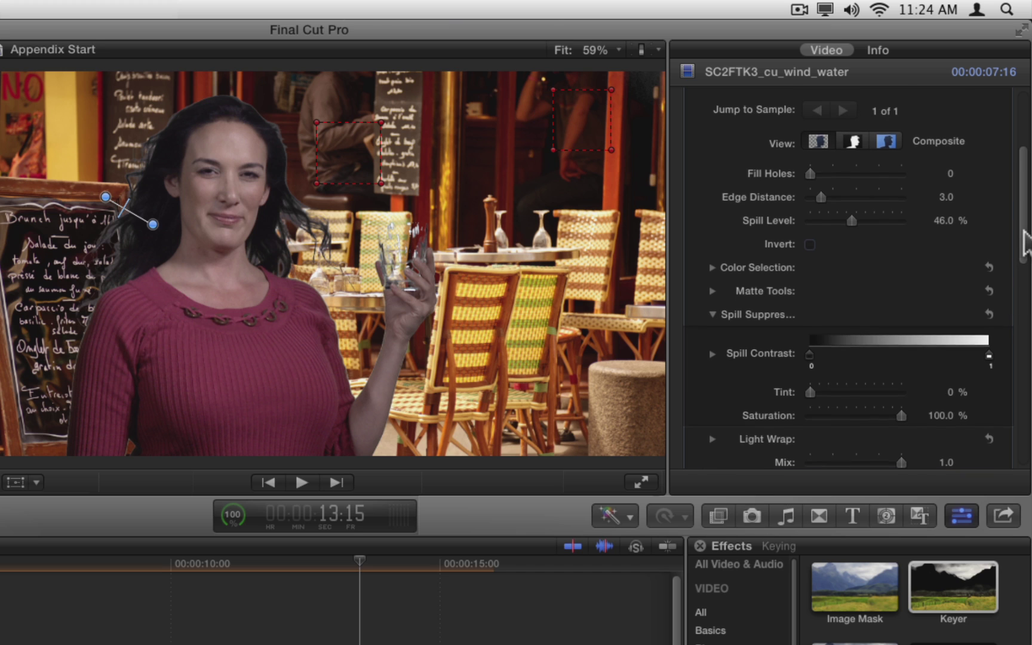
drag(1024, 238, 1023, 212)
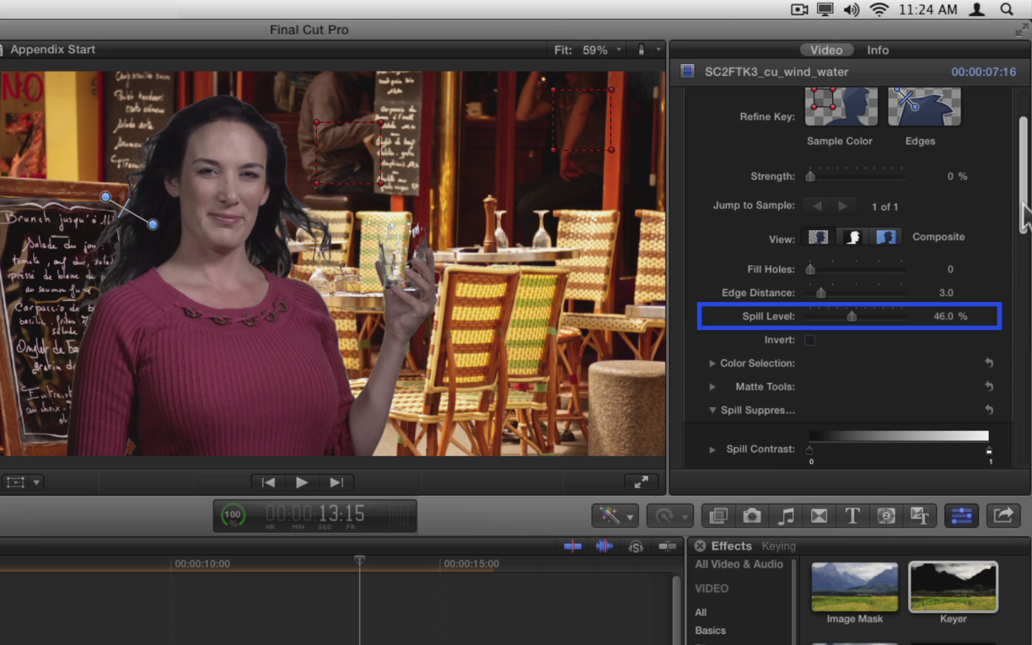
drag(1024, 217, 1026, 260)
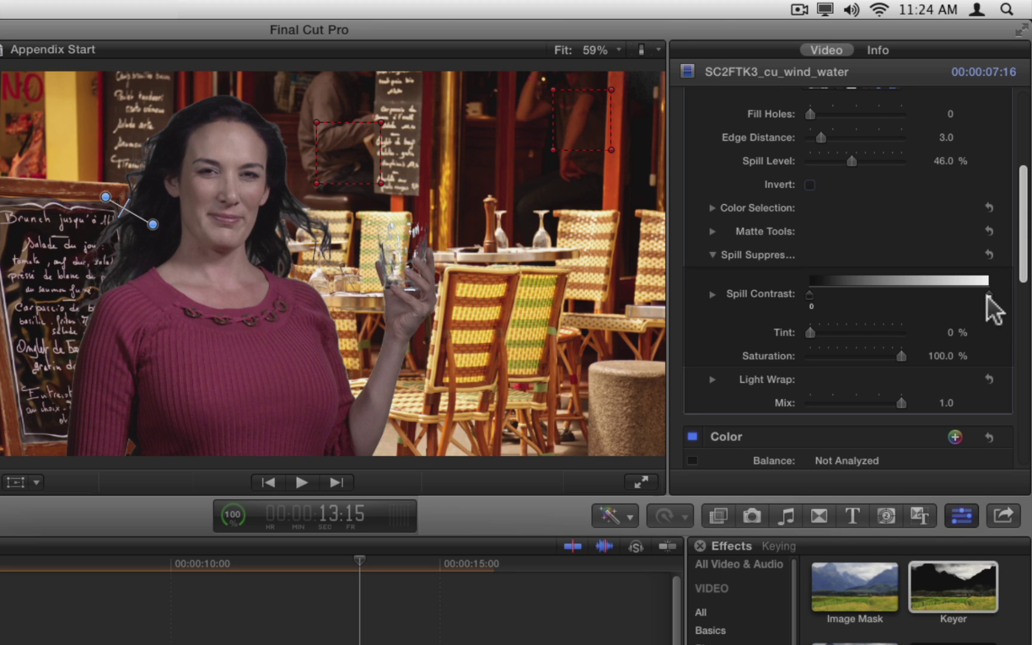
drag(983, 297, 940, 299)
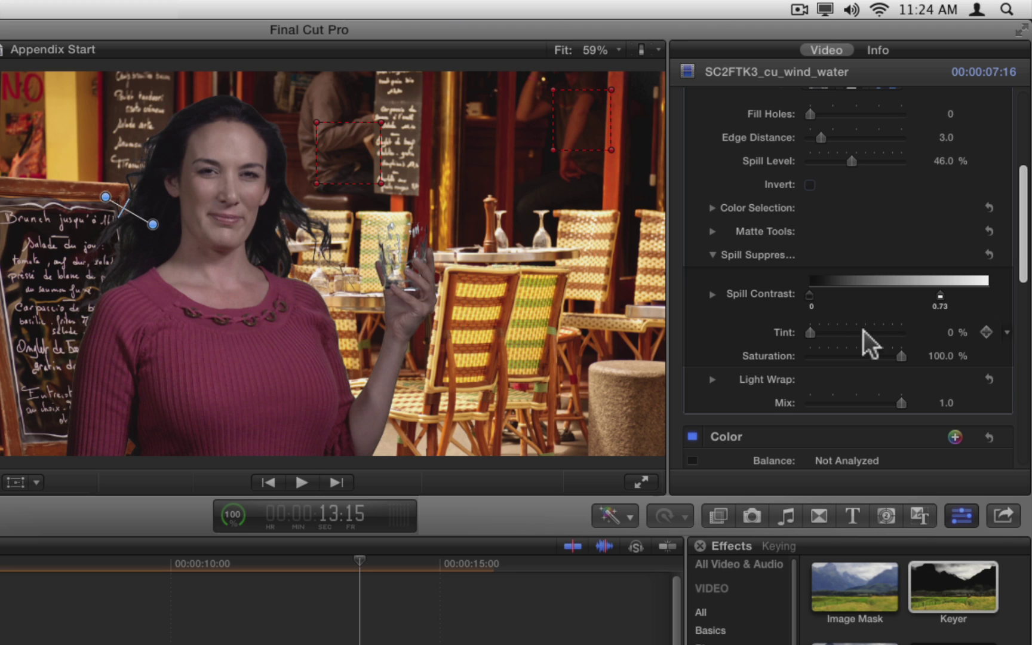
mouse_move(811, 332)
mouse_down()
mouse_move(885, 332)
mouse_move(790, 332)
mouse_up()
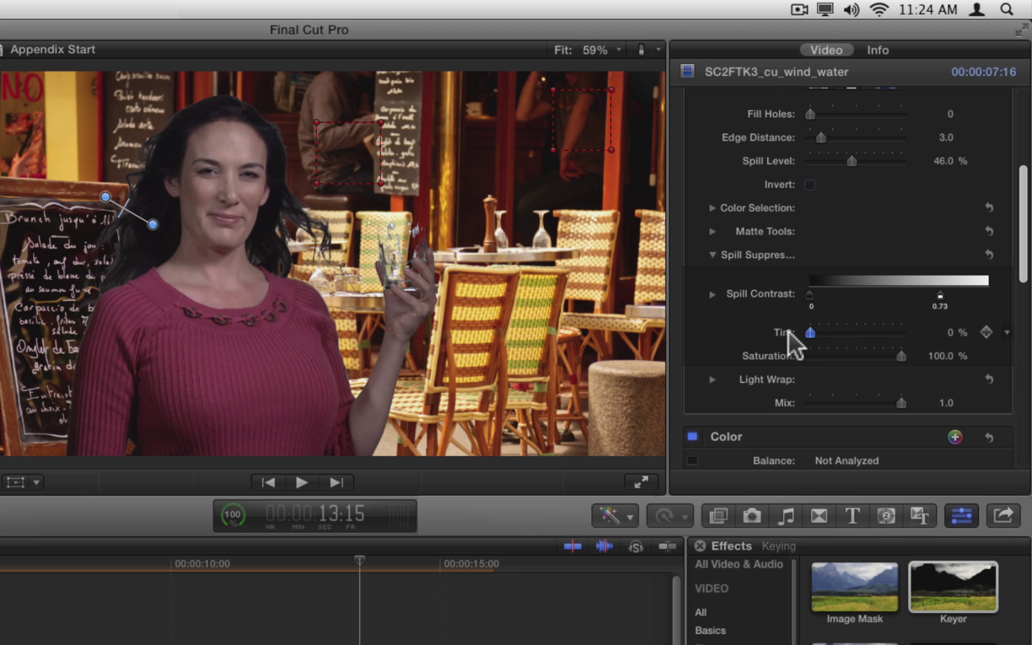
drag(900, 355, 926, 356)
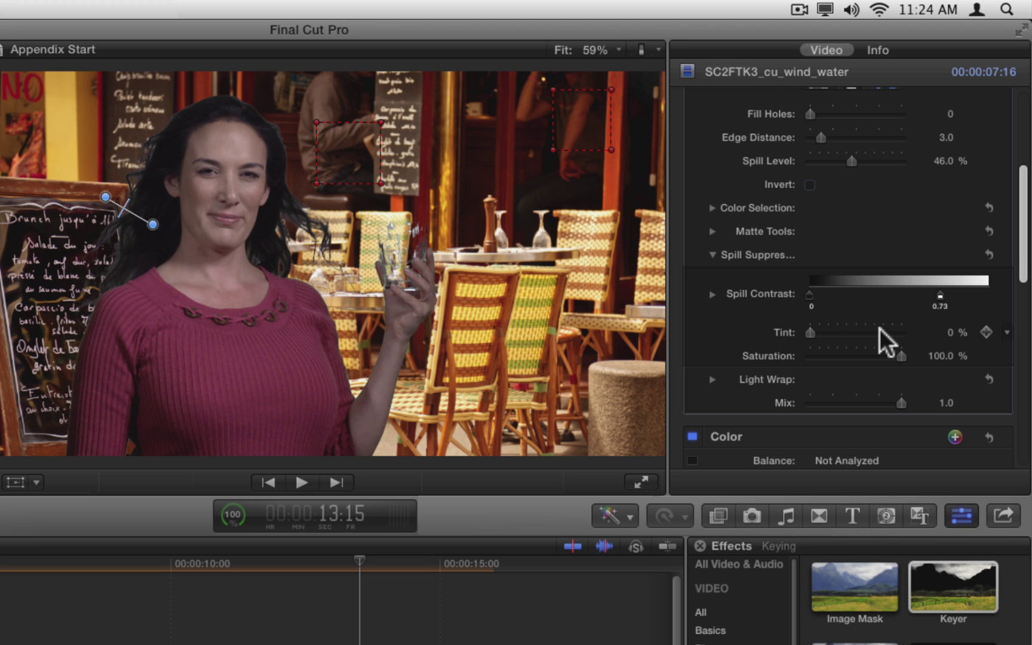
Step: Give the Keyer's Light Wrap Amount 50.0, Intensity about 21.52% and Opacity 54.15%
click(712, 255)
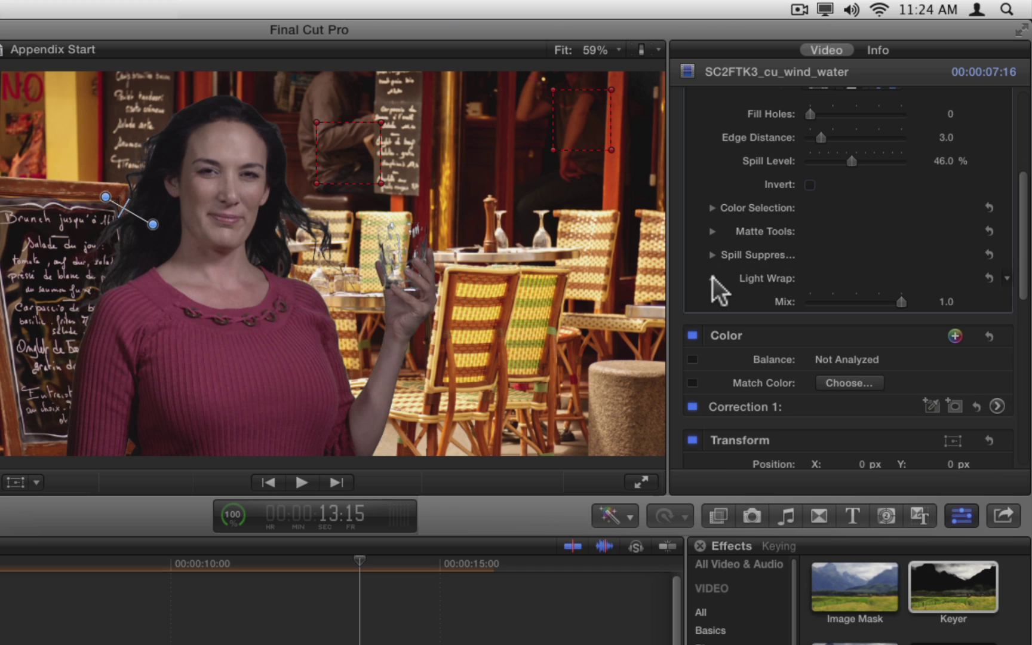
click(711, 278)
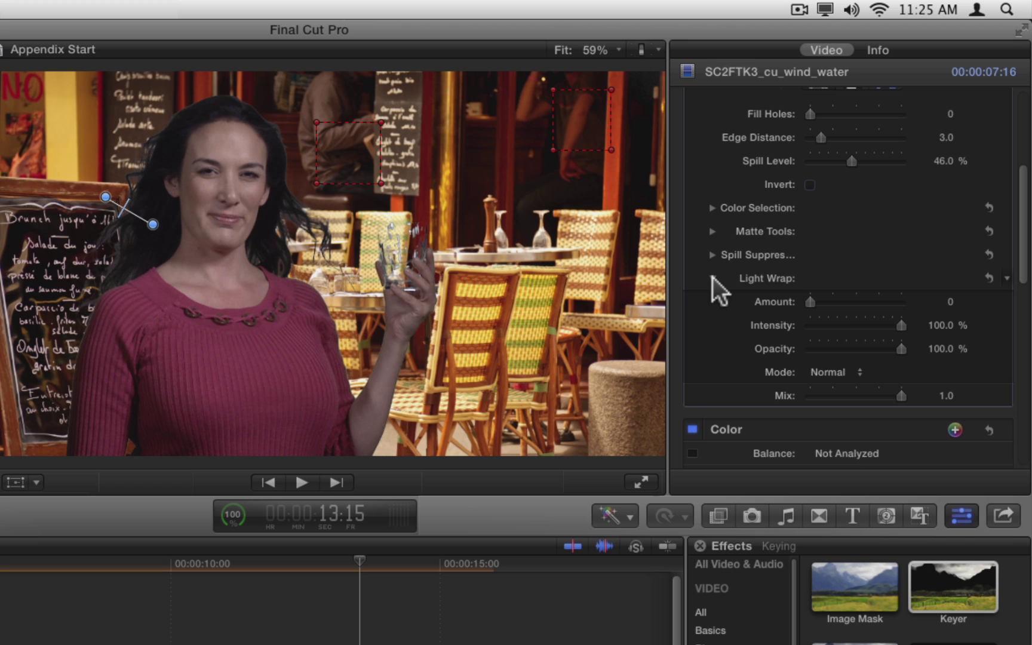
drag(812, 302, 965, 305)
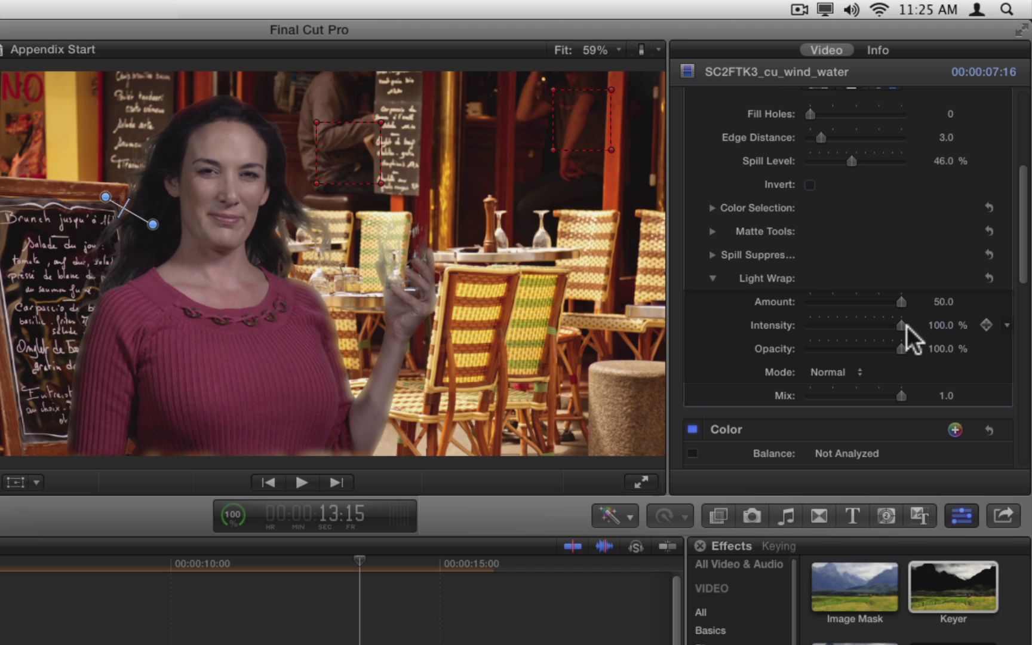
drag(904, 325, 861, 348)
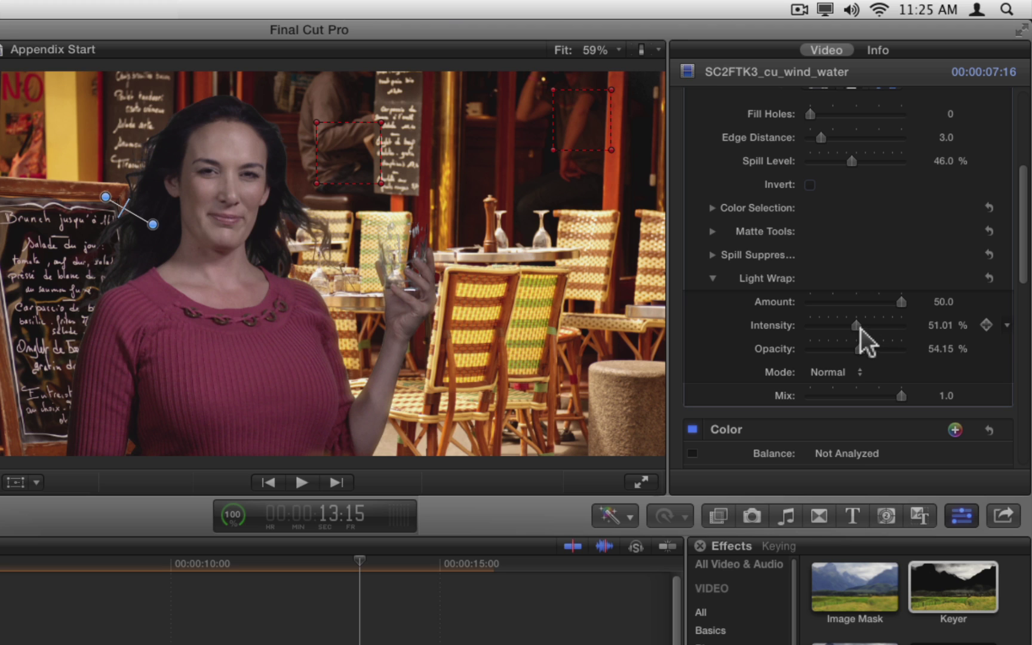
drag(855, 325, 920, 336)
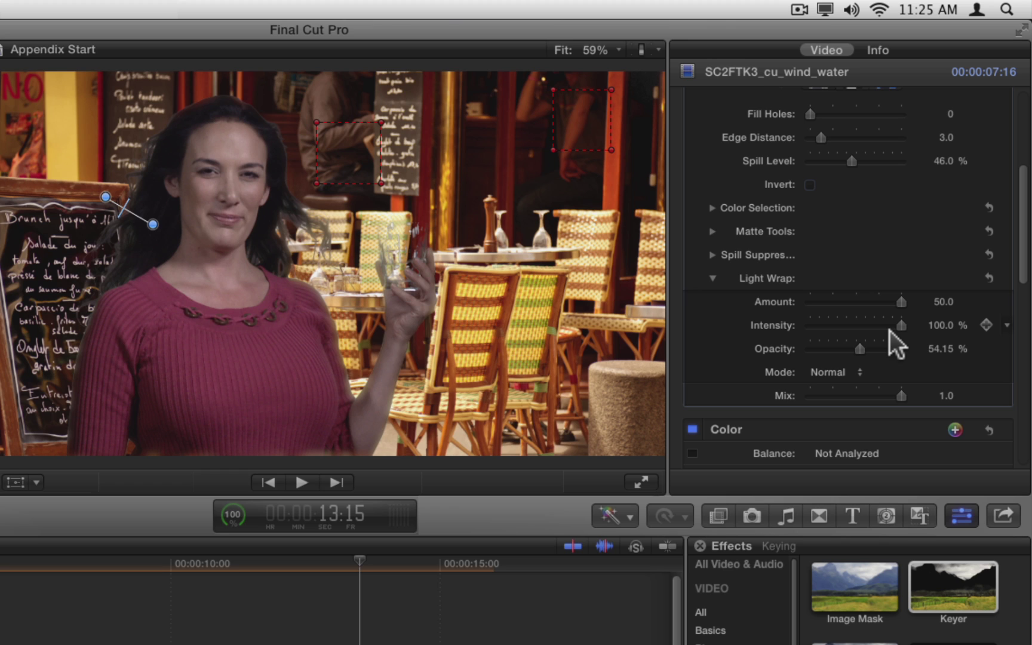
drag(901, 326, 828, 331)
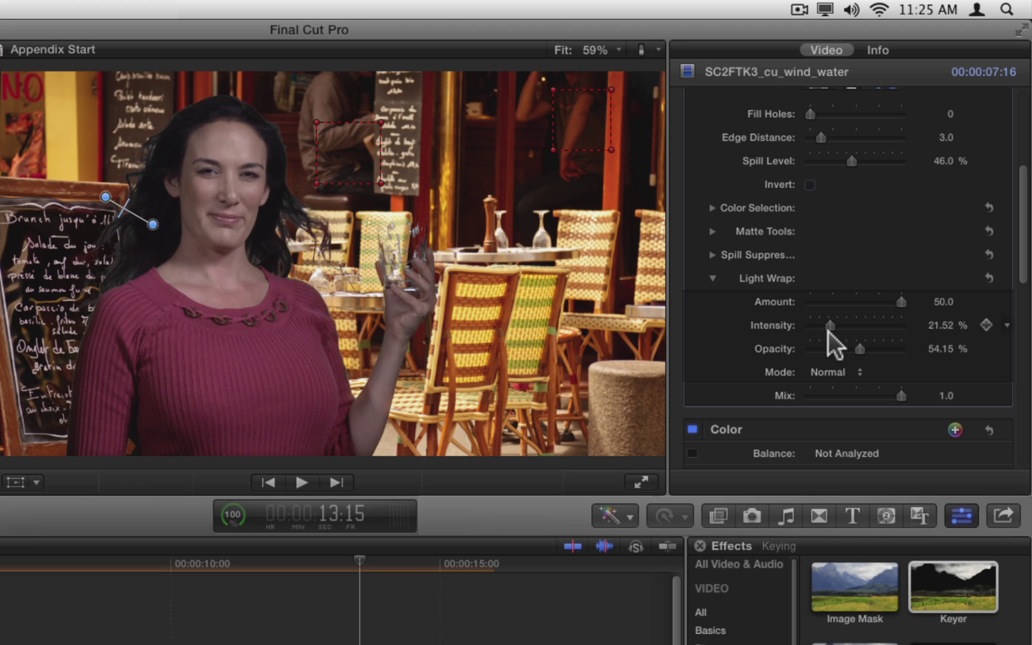
click(713, 278)
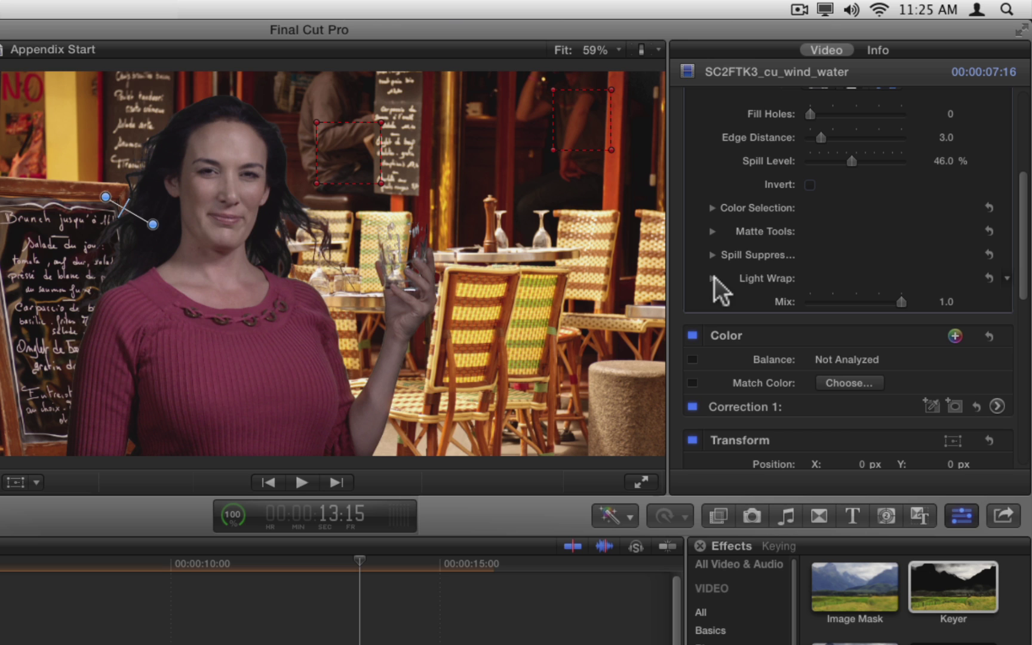
Step: Switch the Keyer's View to Matte, showing the woman and glass as white on black
scroll(1022, 275, up, 1)
scroll(1022, 286, up, 10)
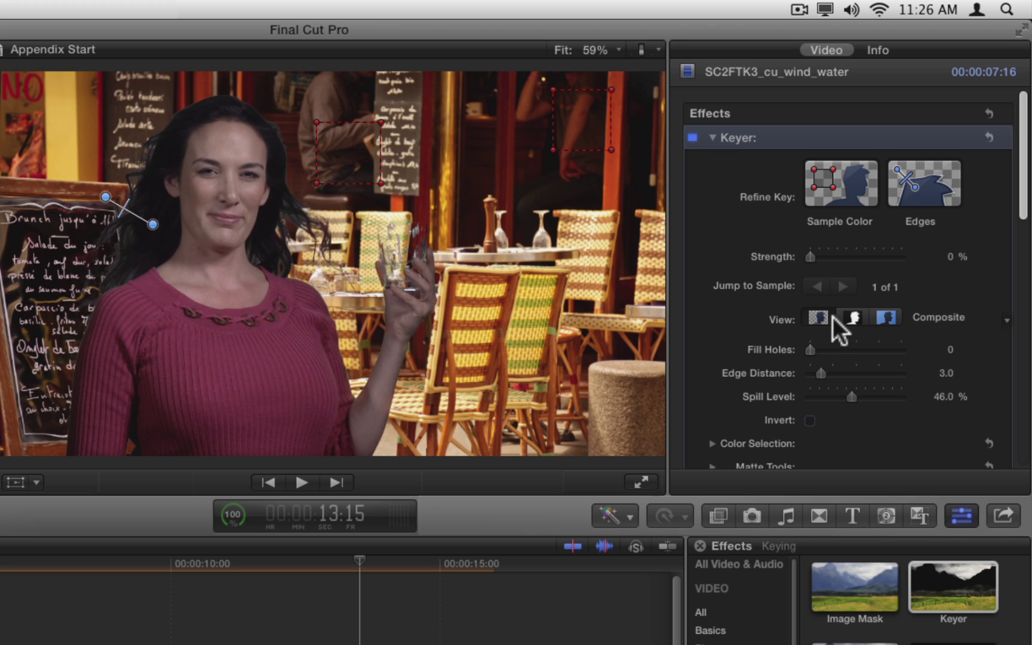
click(851, 320)
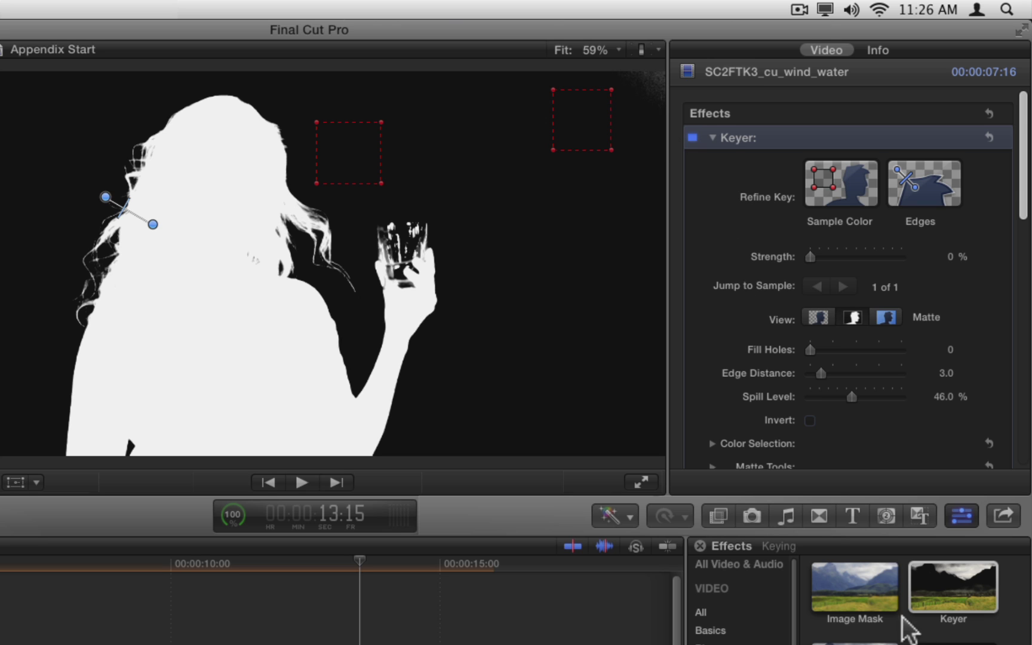
Step: Apply an Image Mask and drag its four corners outward to frame the keyed woman
double_click(944, 643)
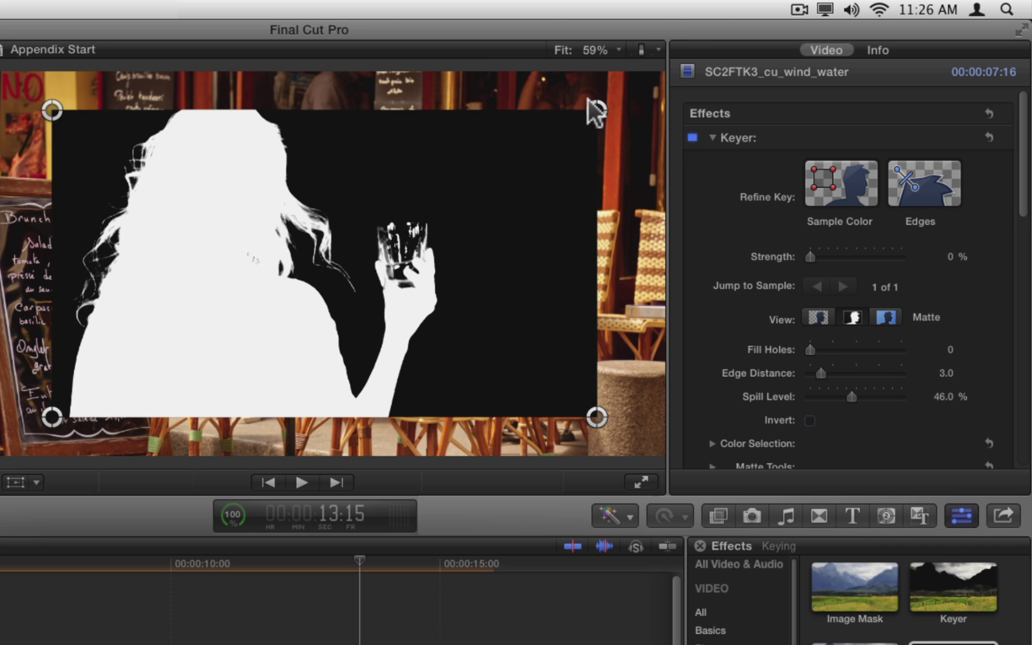
drag(597, 110, 485, 72)
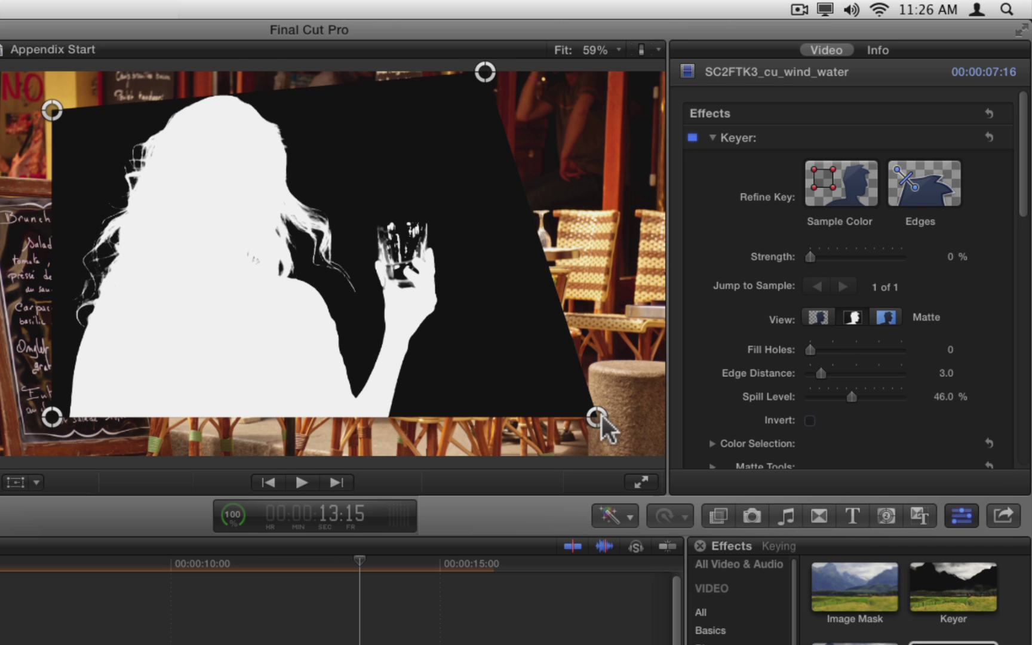
drag(596, 417, 578, 481)
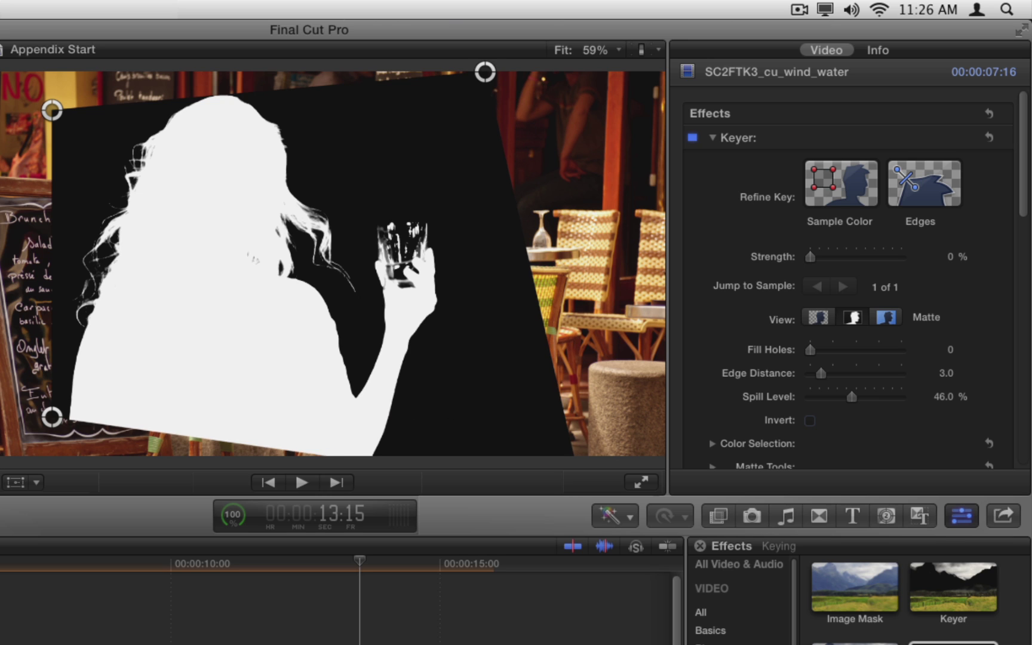
drag(52, 417, 35, 478)
drag(52, 110, 32, 59)
drag(486, 73, 492, 72)
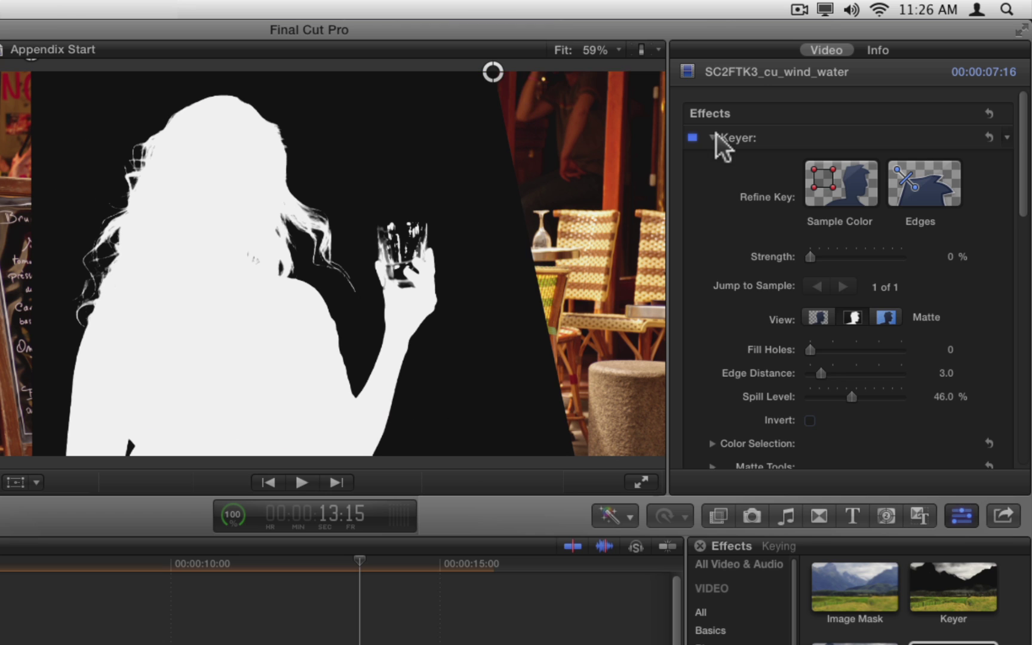
Step: Increase the mask's Feather and set the Keyer's view back to Composite
click(713, 137)
click(713, 161)
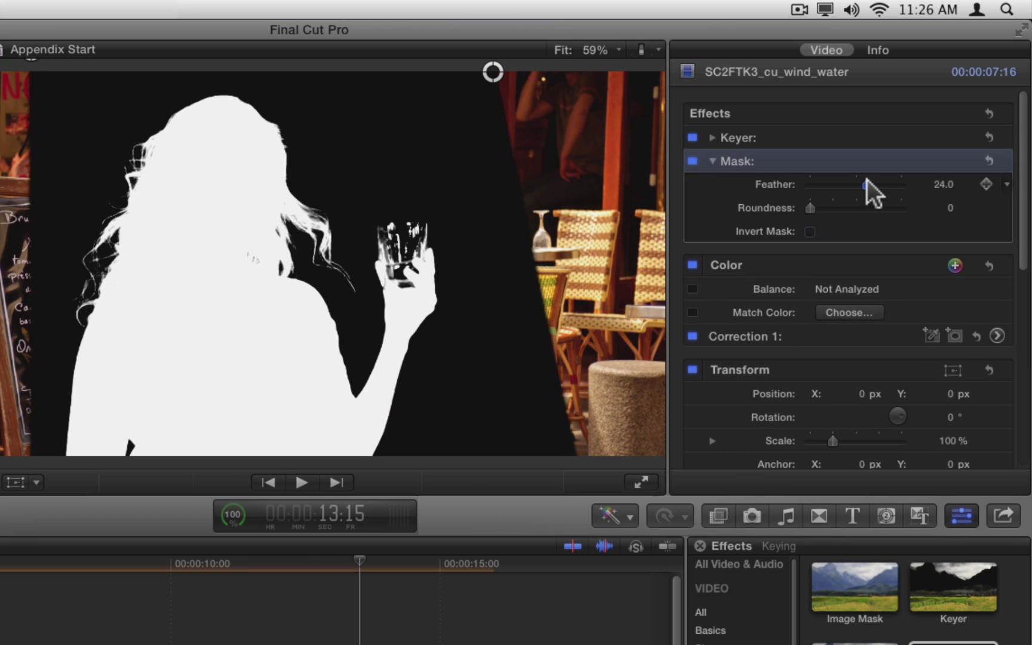
drag(866, 181, 874, 179)
click(713, 137)
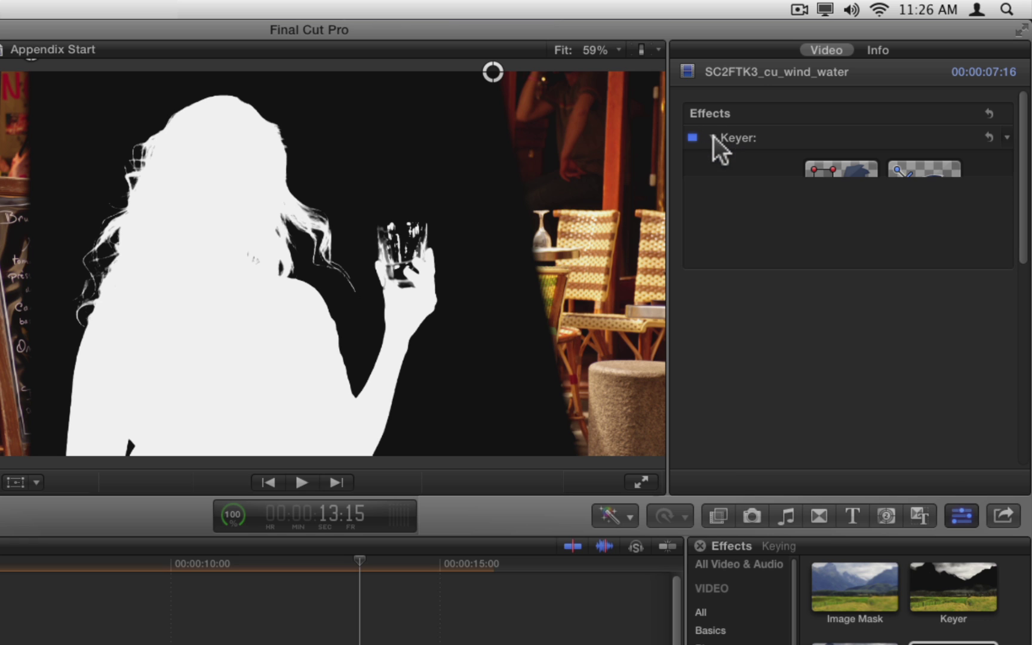
click(821, 313)
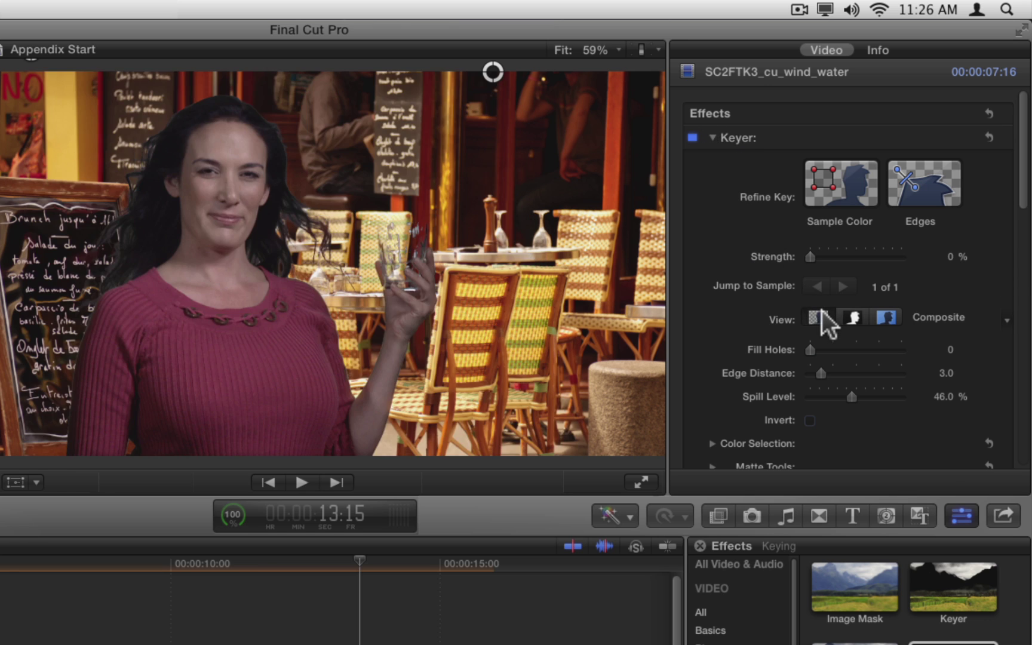